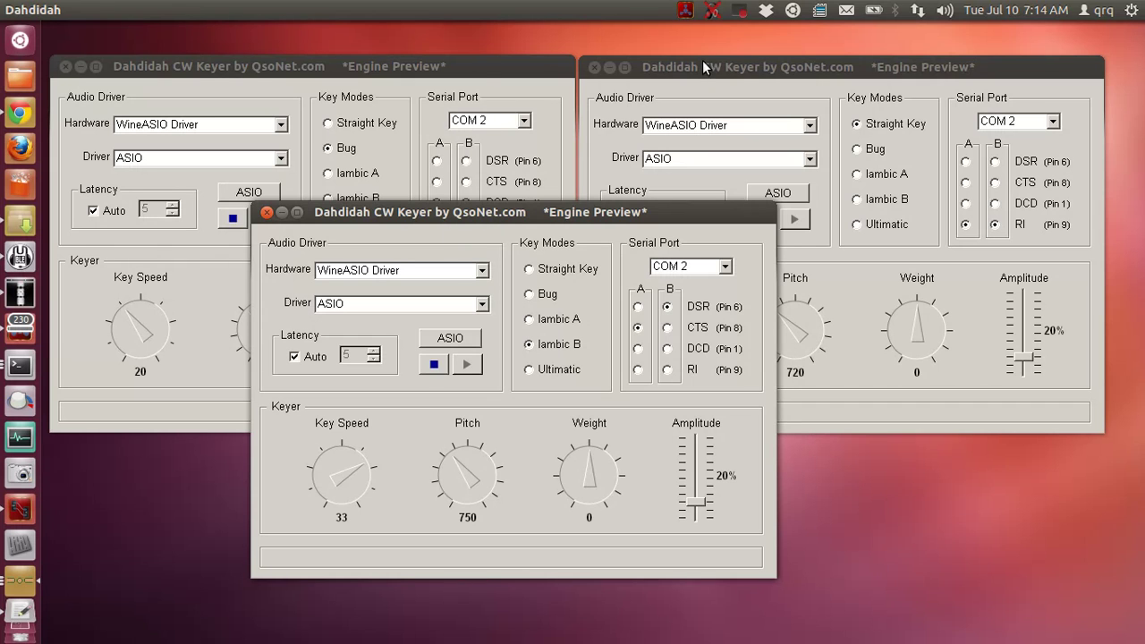
- Look over the three Dahdidah keyer windows, and switch to Catia to examine the JACK audio routing
click(447, 68)
click(604, 214)
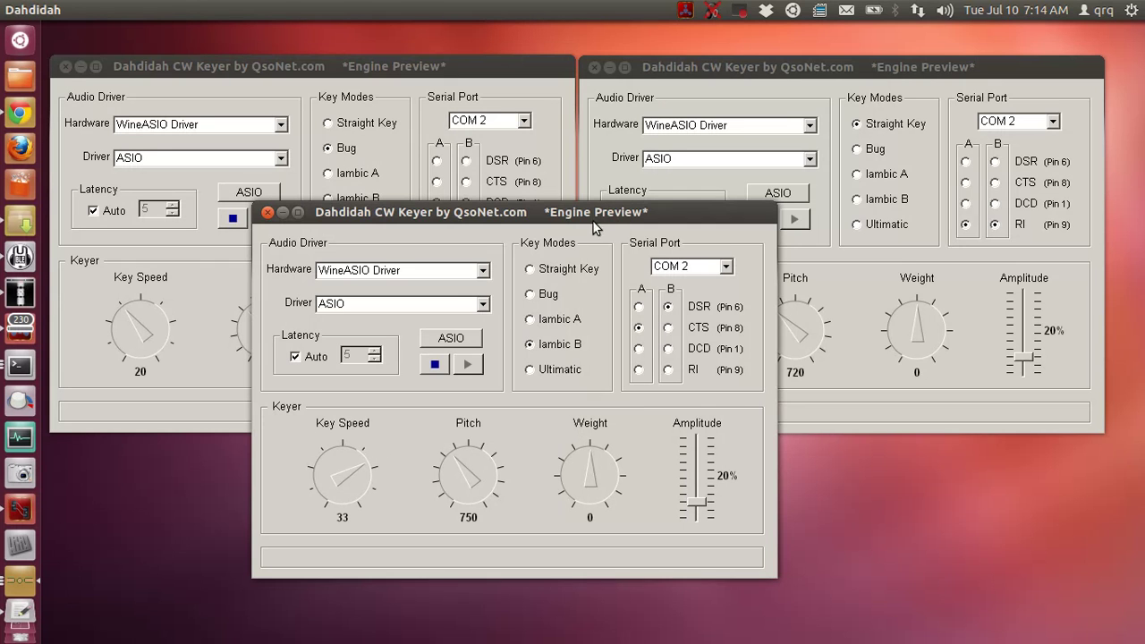
click(688, 88)
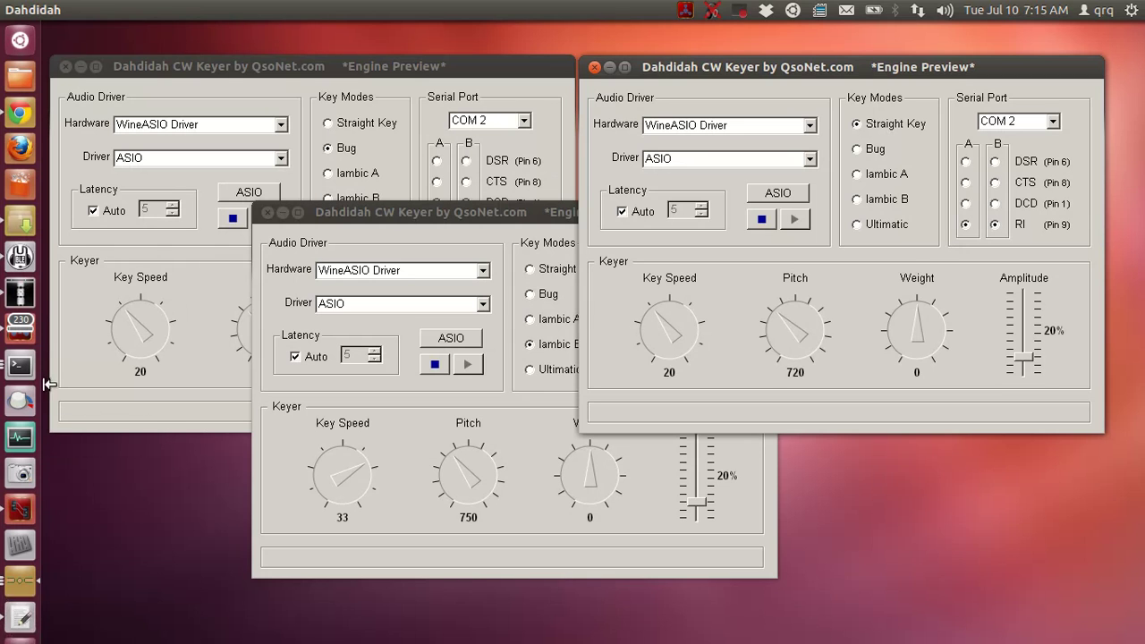
click(21, 509)
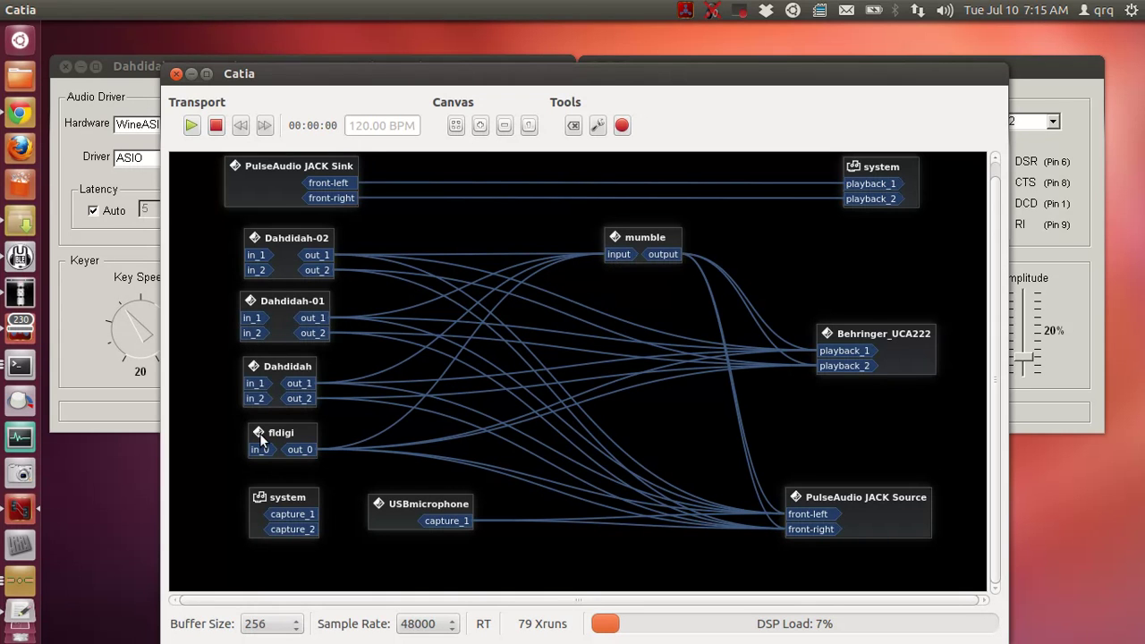
- Return to the Dahdidah keyers and compare the key modes of the three windows
click(193, 79)
click(375, 213)
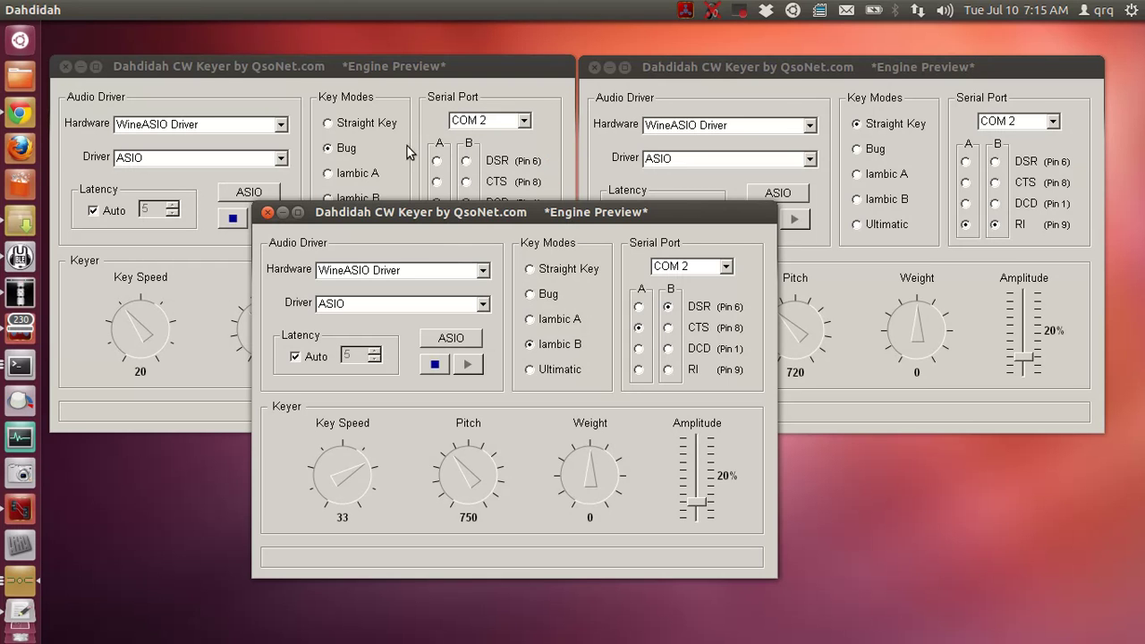
click(767, 74)
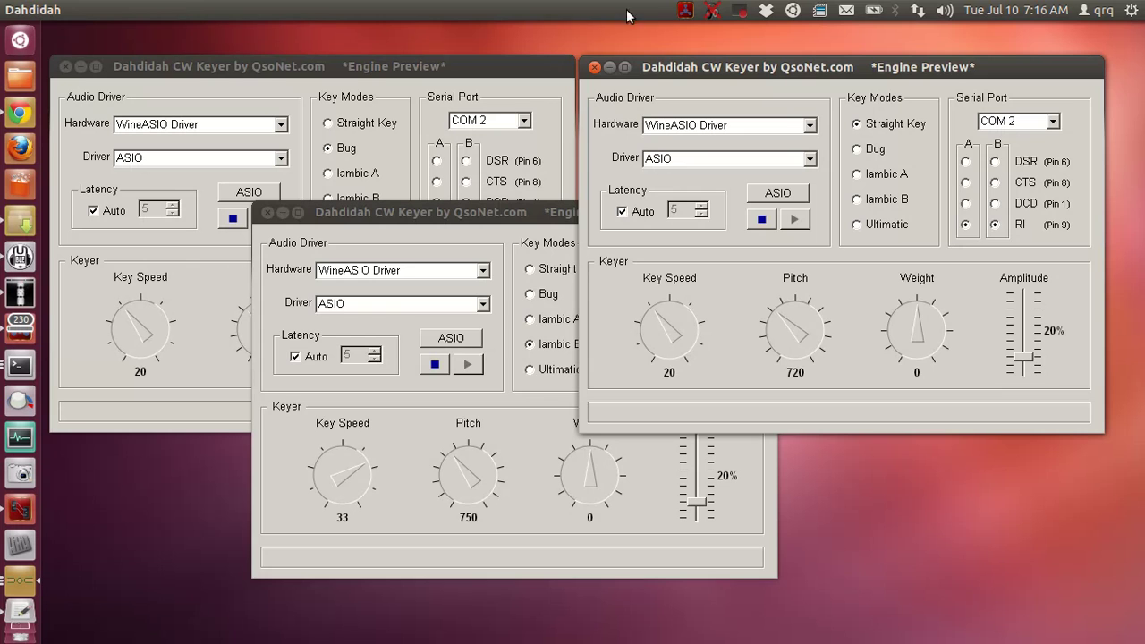
click(416, 73)
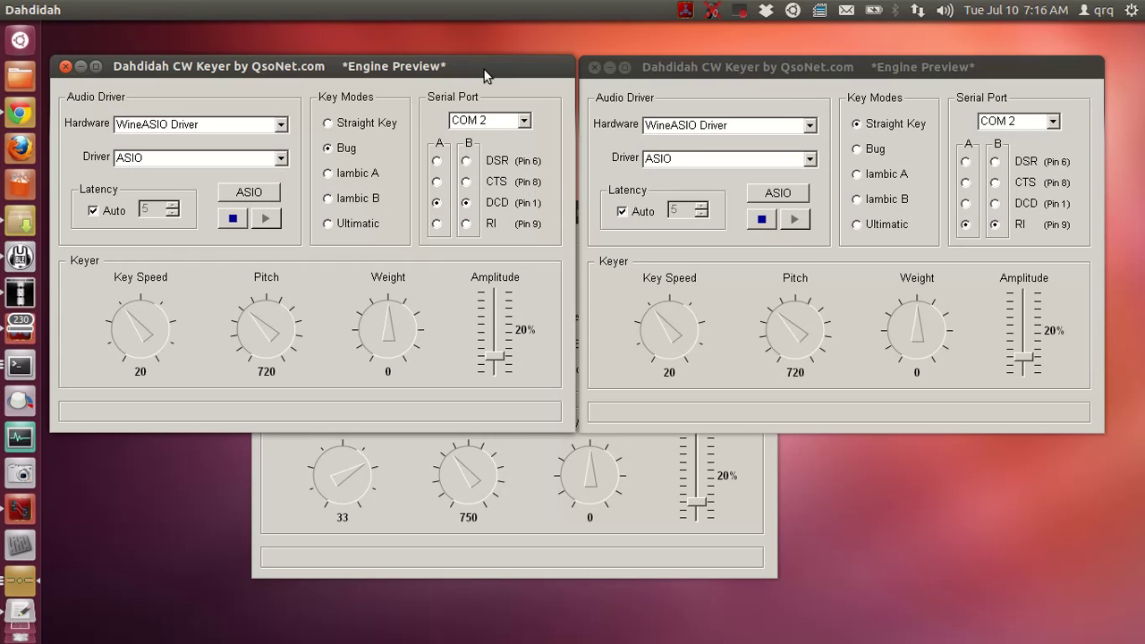
click(527, 514)
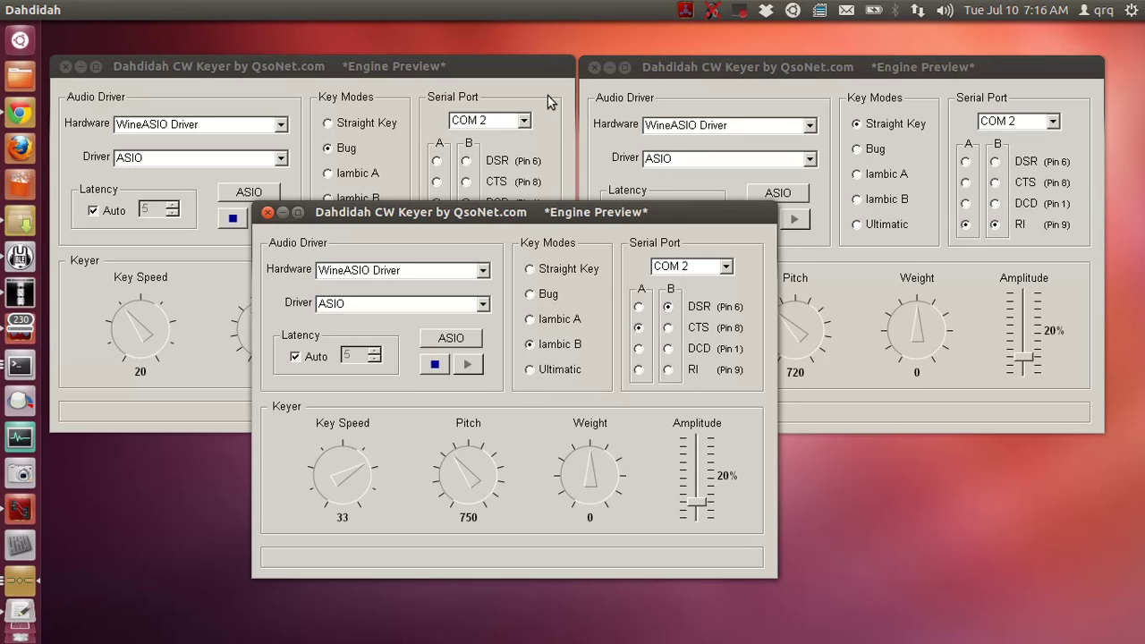
- Compare the serial port pin assignments for contacts A and B across the three Dahdidah keyers
click(516, 68)
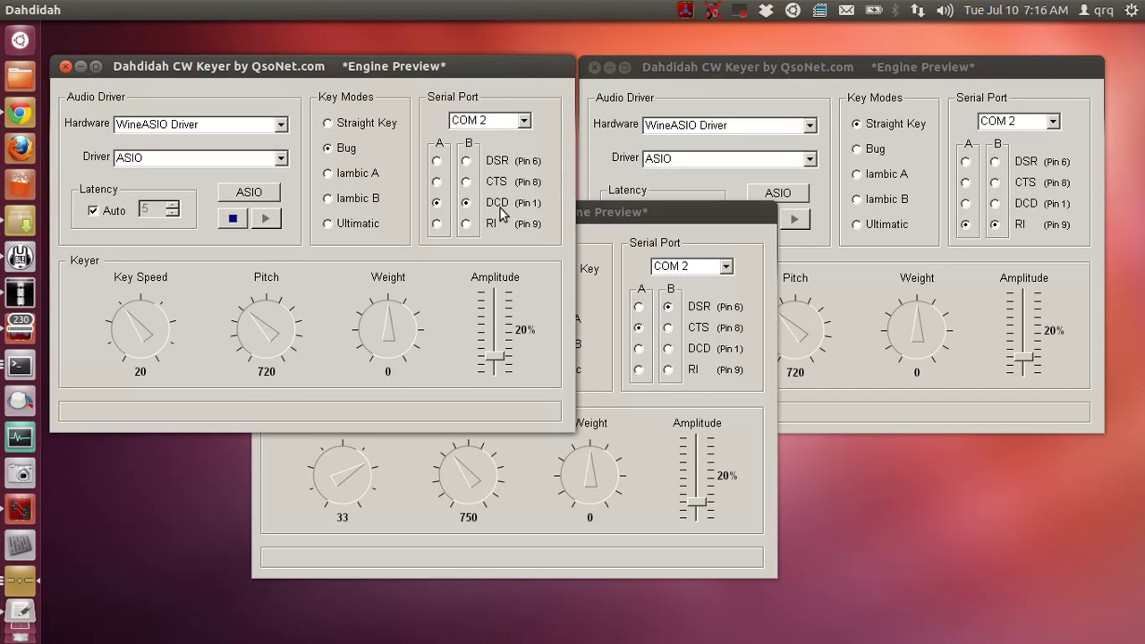
click(863, 68)
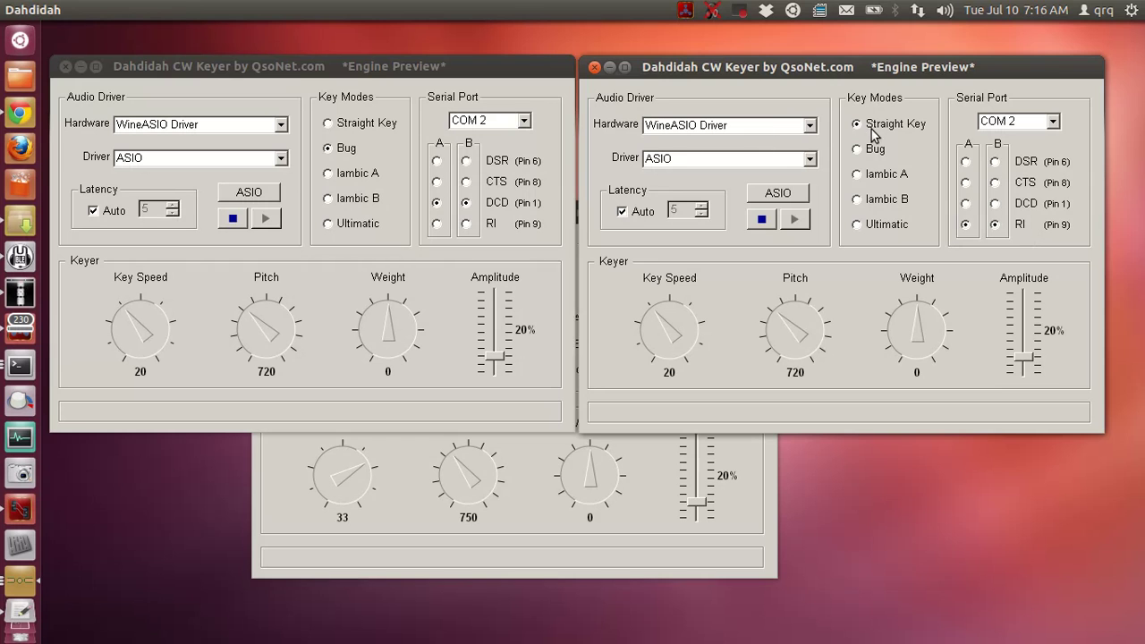
click(518, 73)
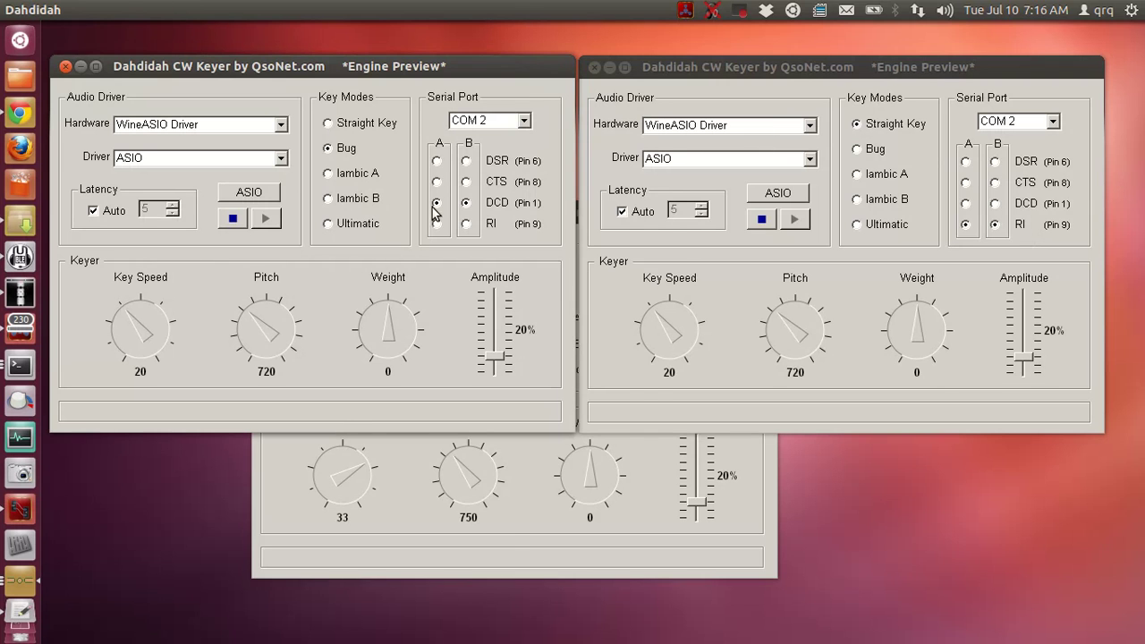
click(508, 531)
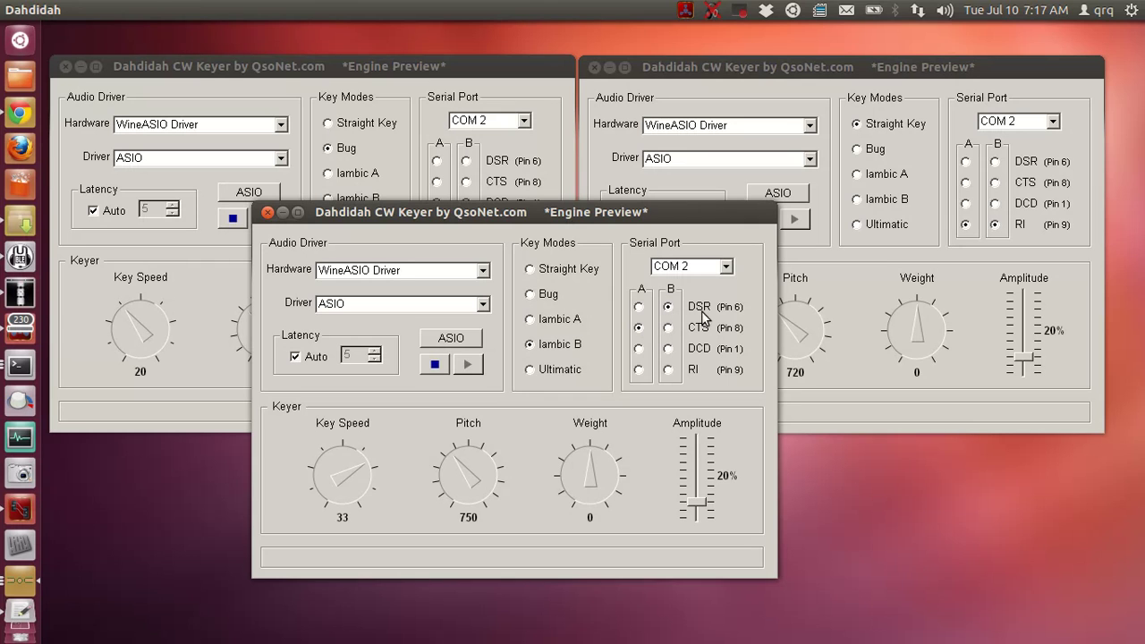
click(485, 80)
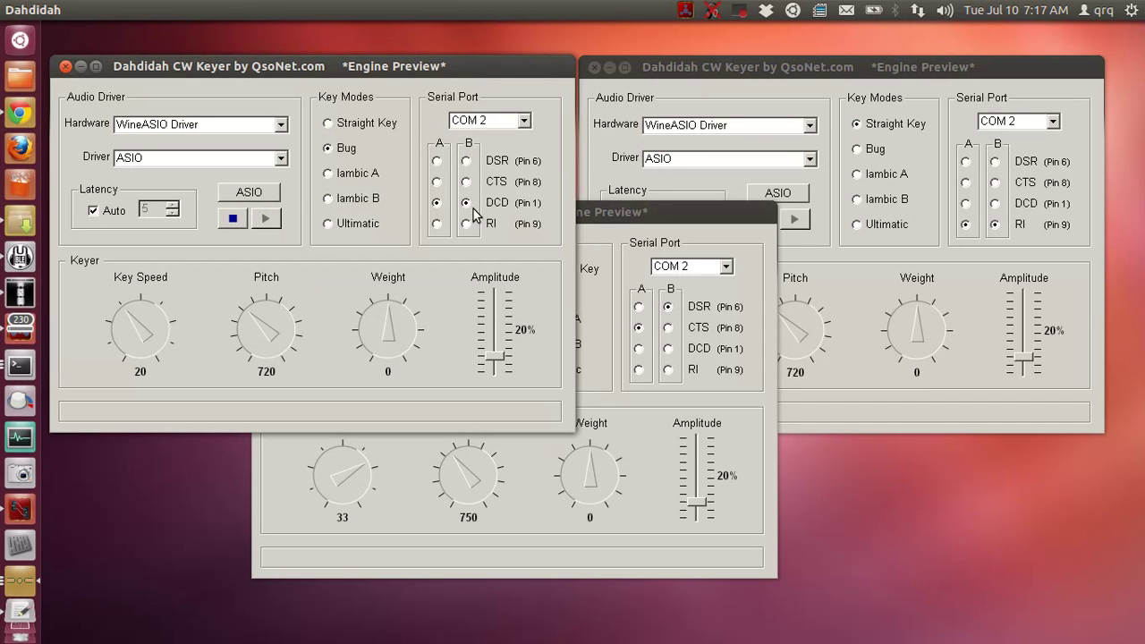
click(701, 71)
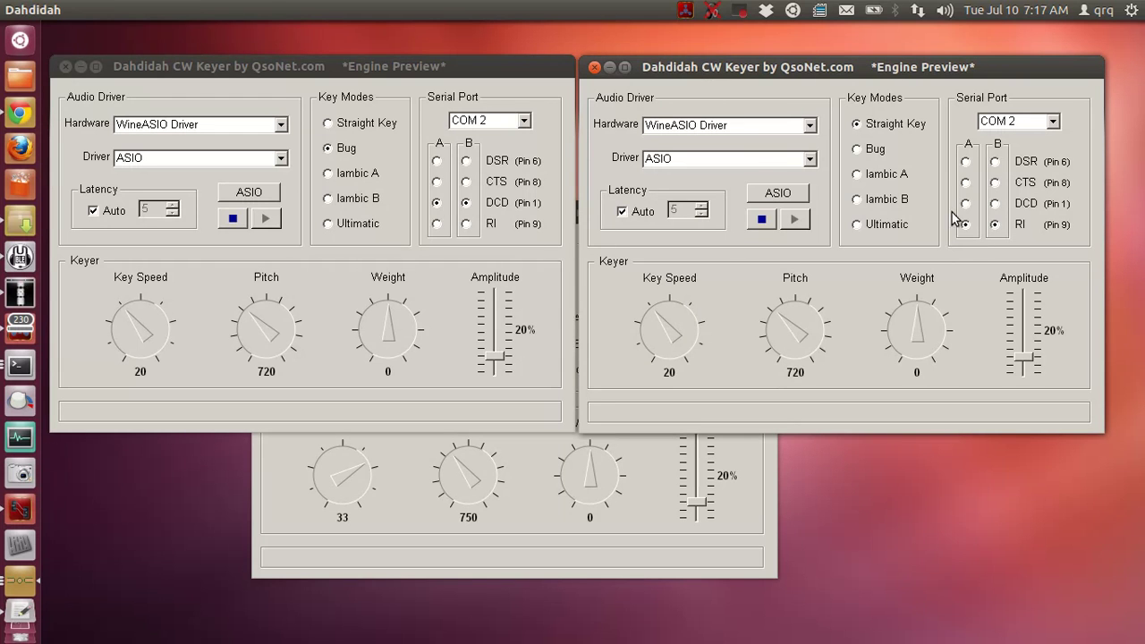
- Bring the Iambic B, Straight Key and Bug keyer windows forward repeatedly to examine their keyer and pin settings
click(534, 477)
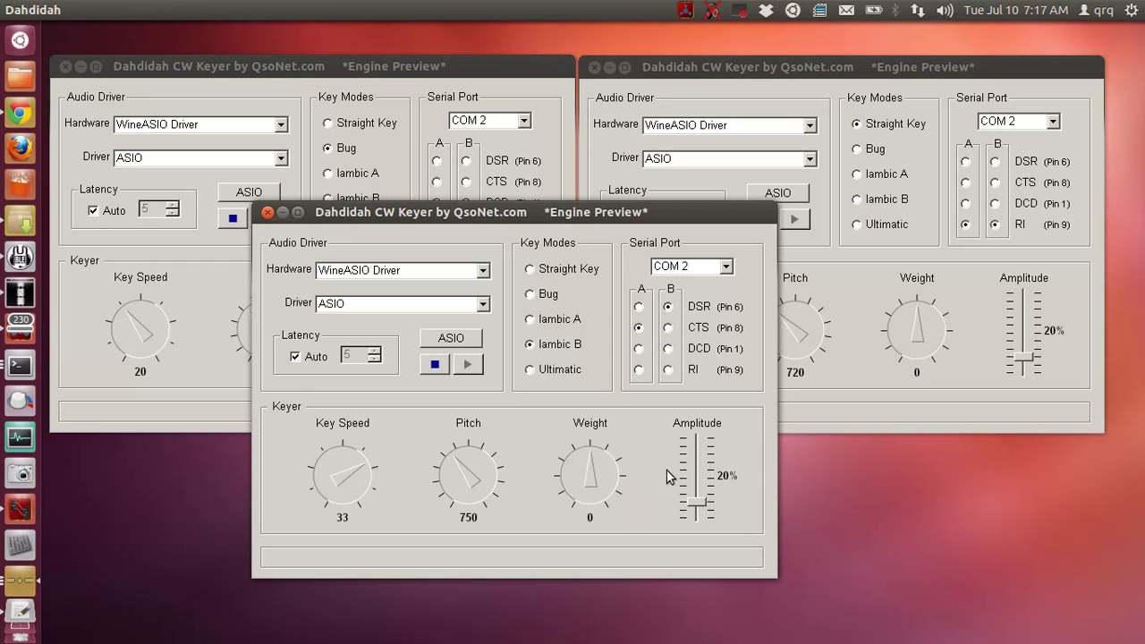
click(911, 402)
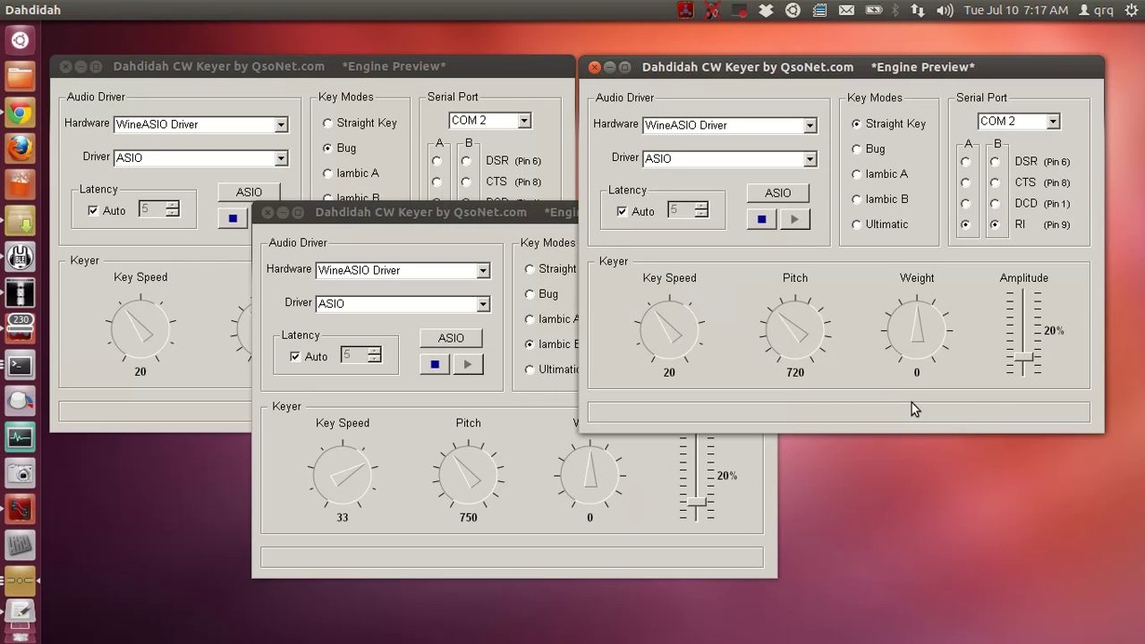
click(364, 71)
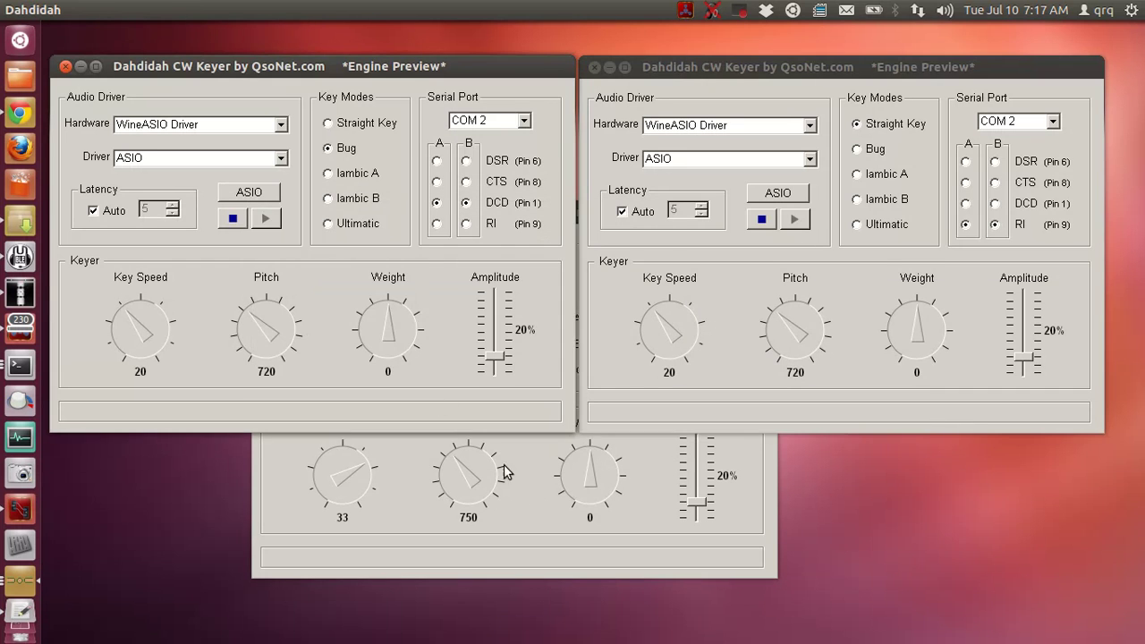
click(533, 504)
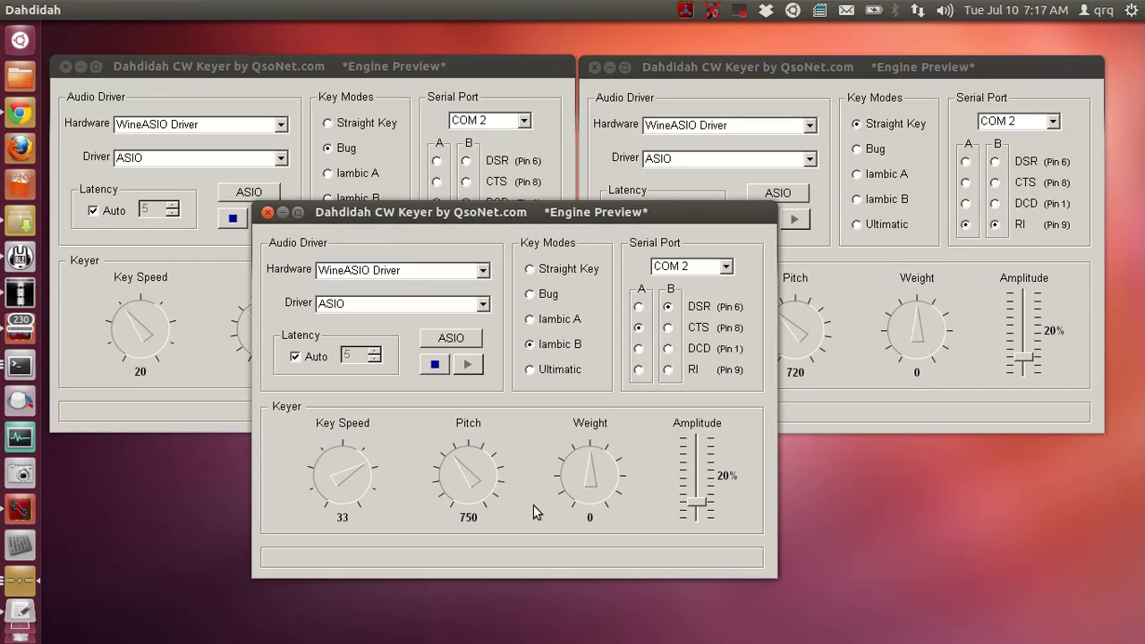
click(513, 67)
click(713, 72)
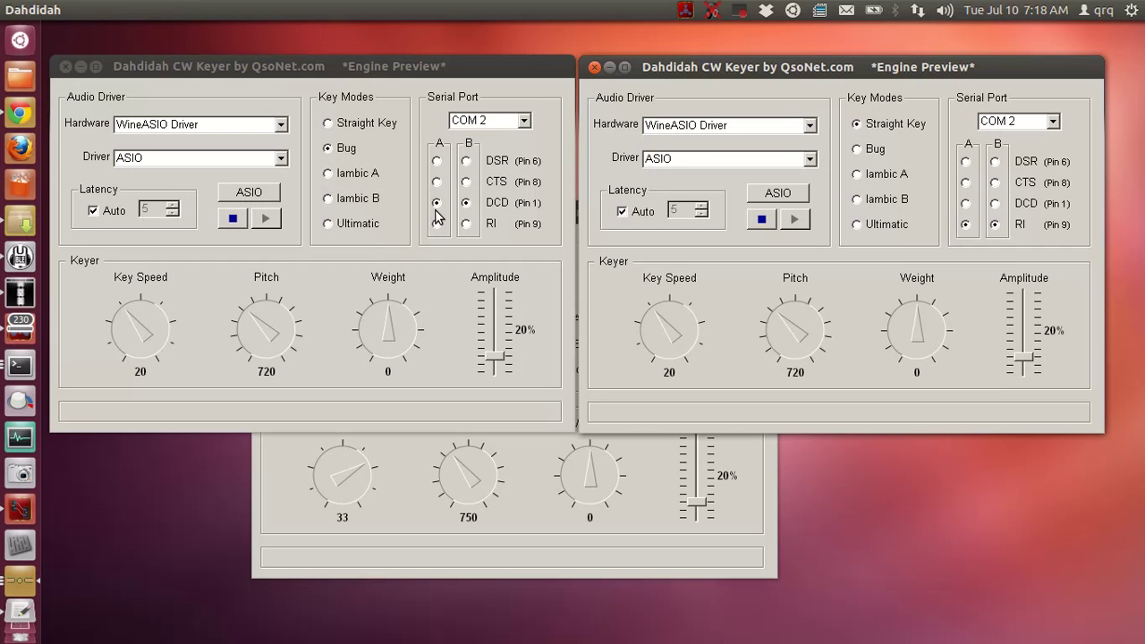
click(522, 449)
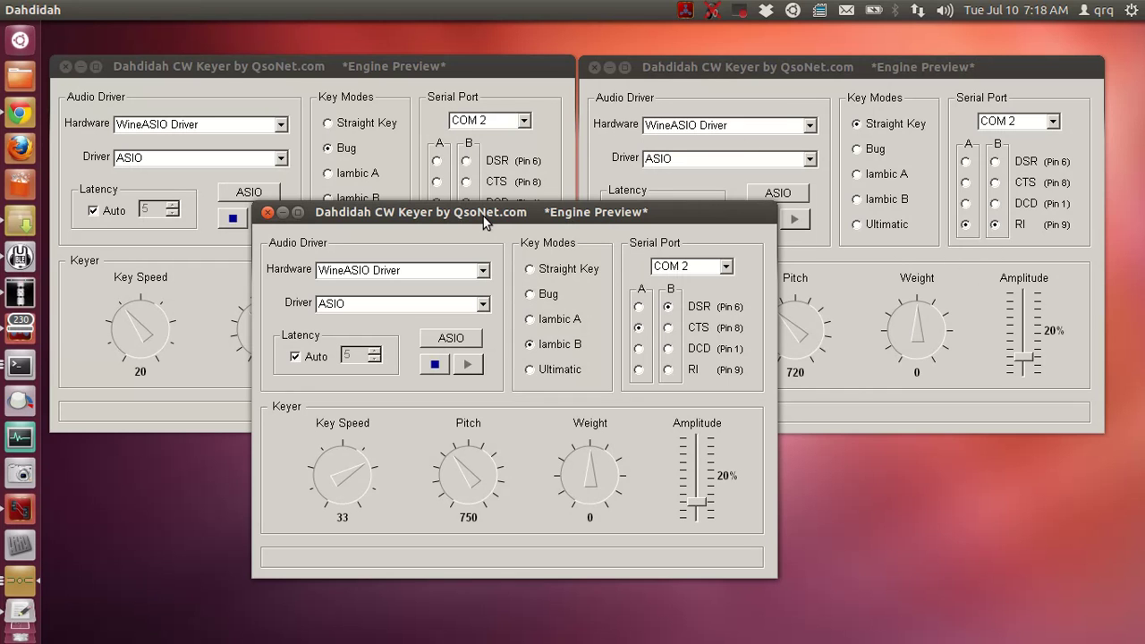
click(500, 76)
click(593, 247)
- Check the JACK routing in Catia, and switch to Mumble to undeafen and unmute the connected account
click(19, 509)
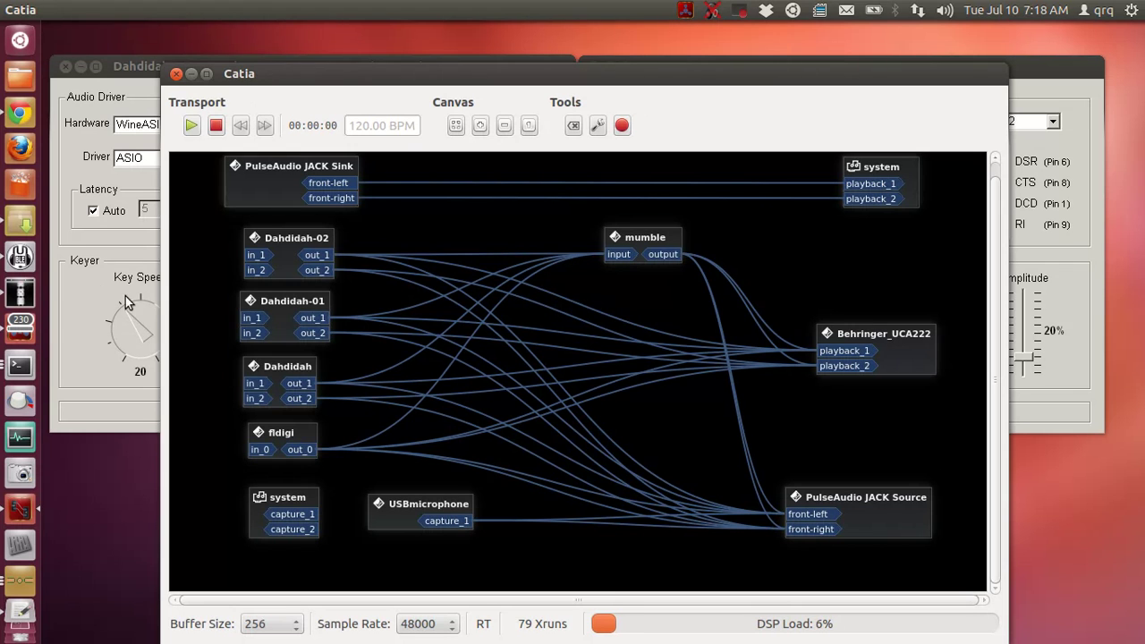
click(20, 257)
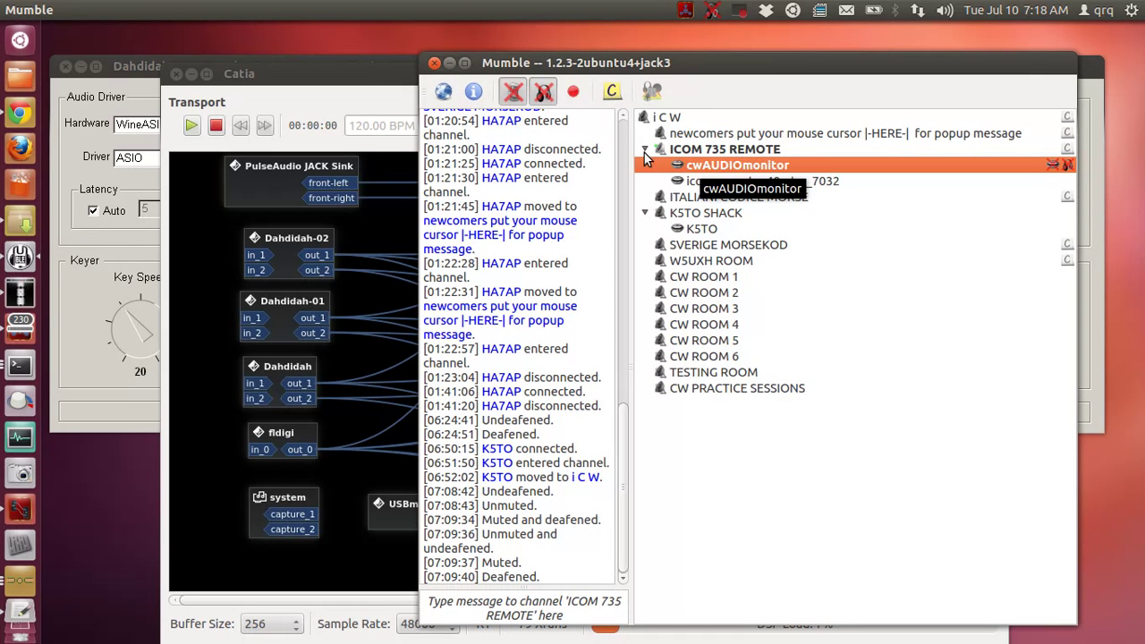
click(543, 94)
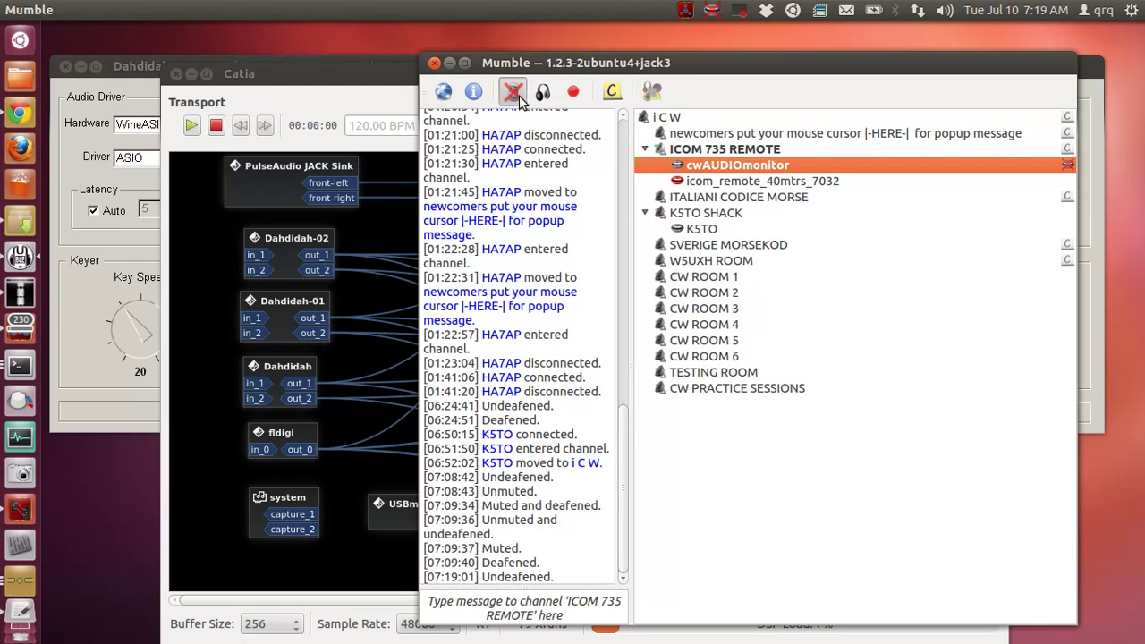
click(524, 106)
- Move cwAUDIOmonitor from the ICOM 735 REMOTE channel into the K5TO SHACK channel
mouse_move(675, 244)
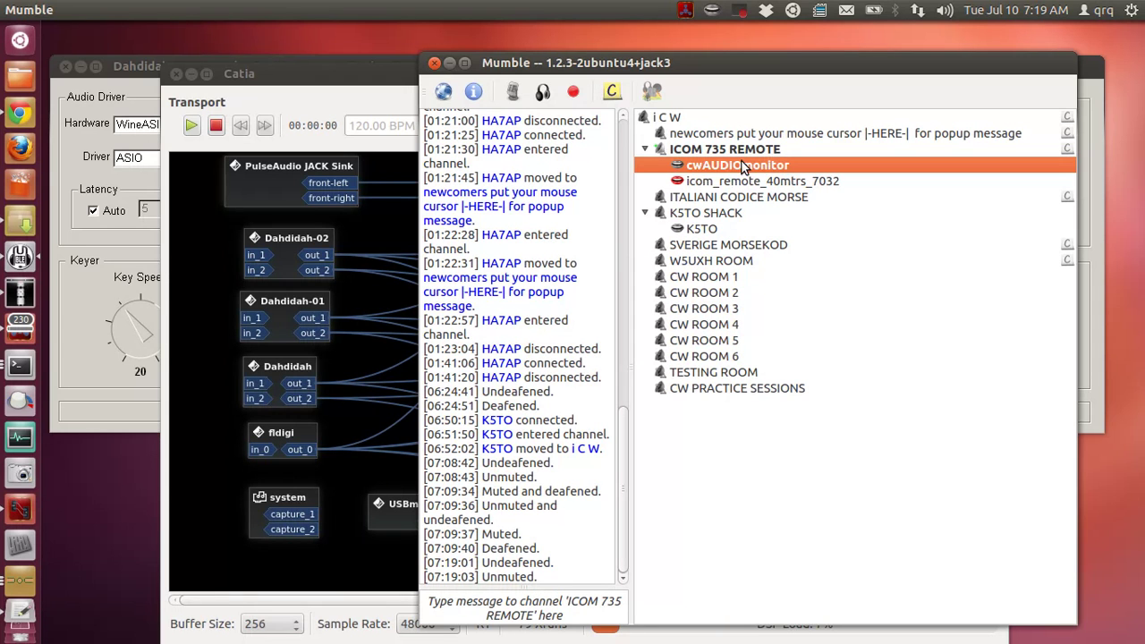
drag(742, 169, 747, 218)
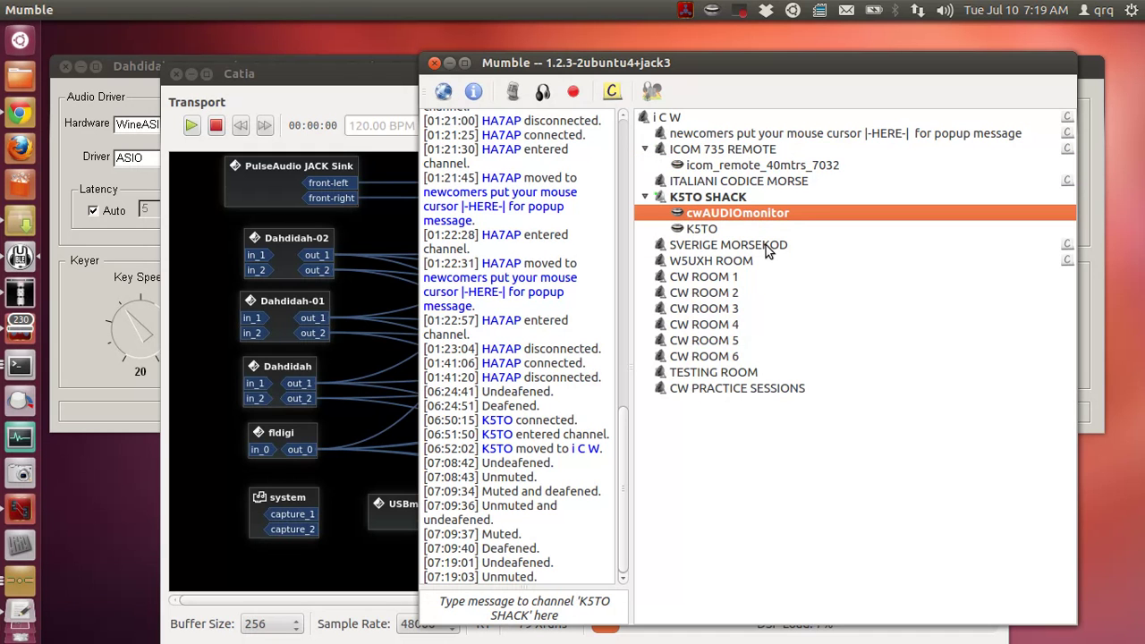
mouse_move(767, 251)
- Review the audio routing in Catia and bring up fldigi alongside the Mumble channel list
click(214, 435)
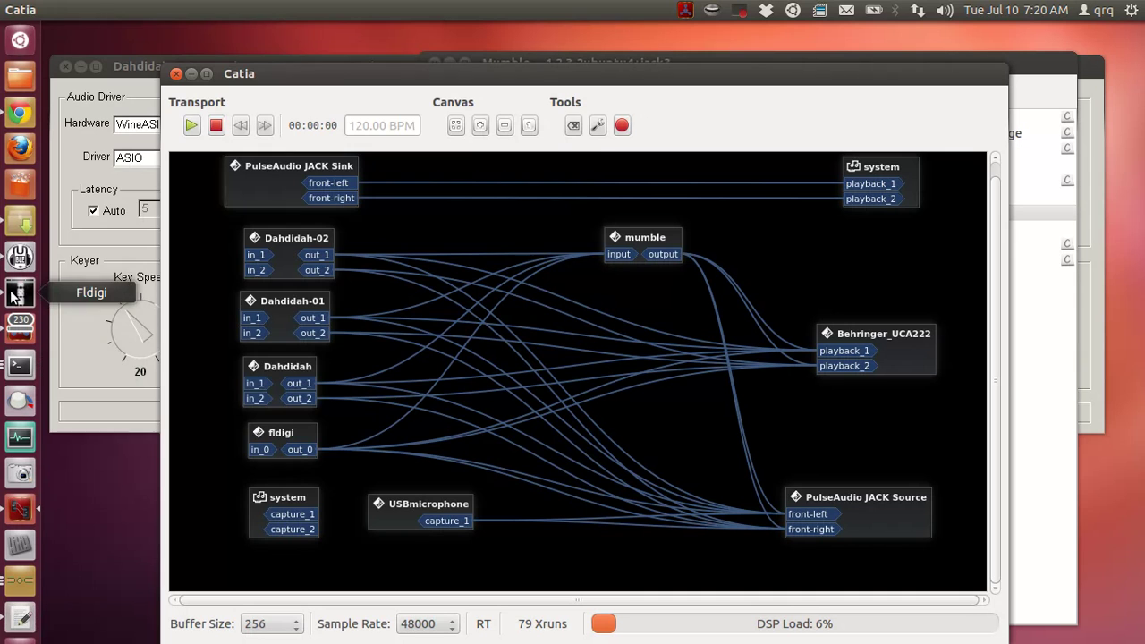
click(19, 294)
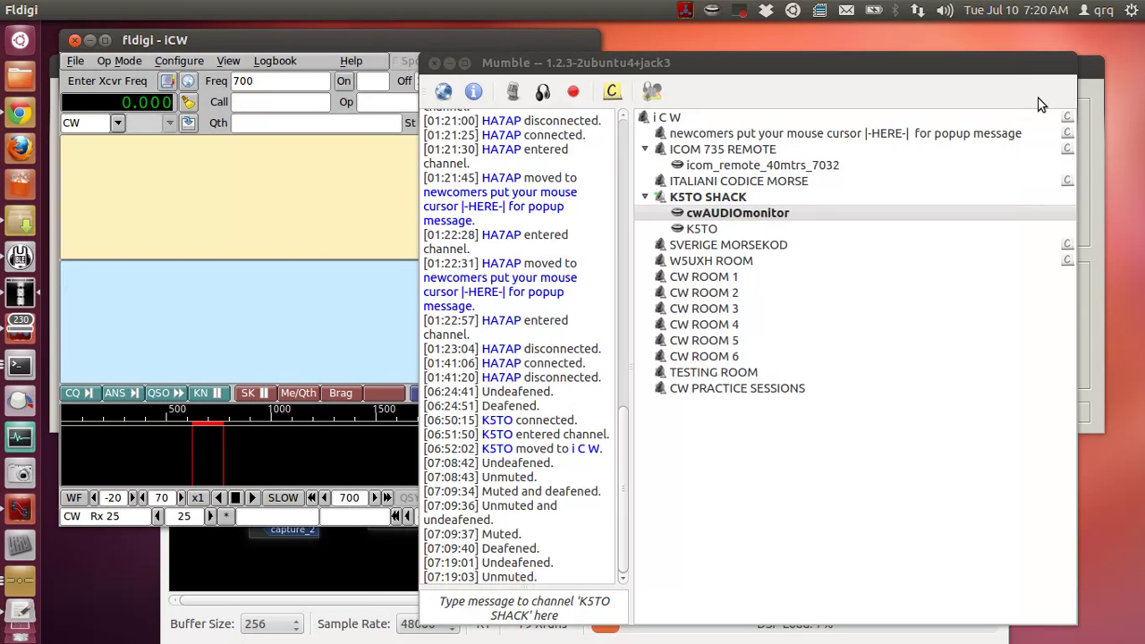
click(1043, 110)
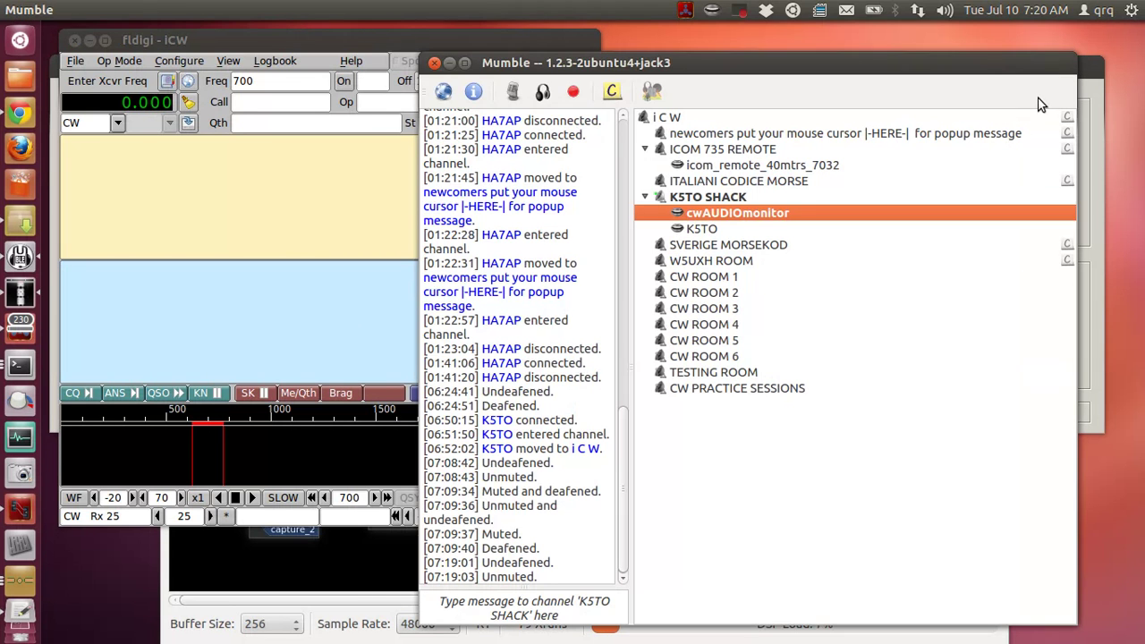
- Transmit in fldigi: "can you slow down , i am making a video and would like to include u sir is that ok with you bk"
click(321, 328)
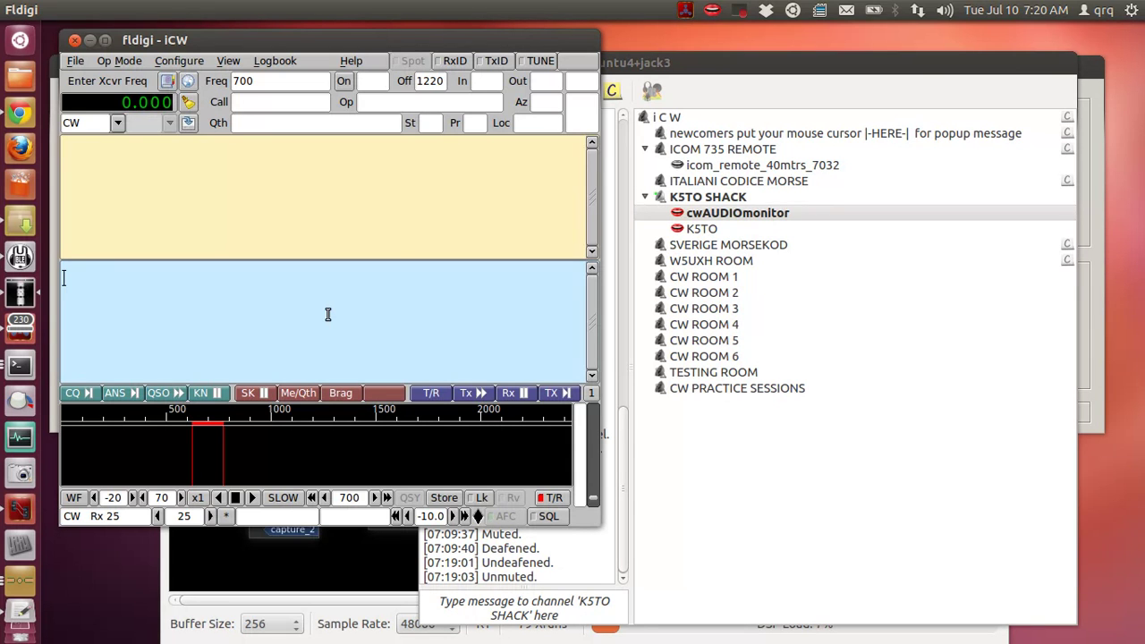
text(can you slow dow)
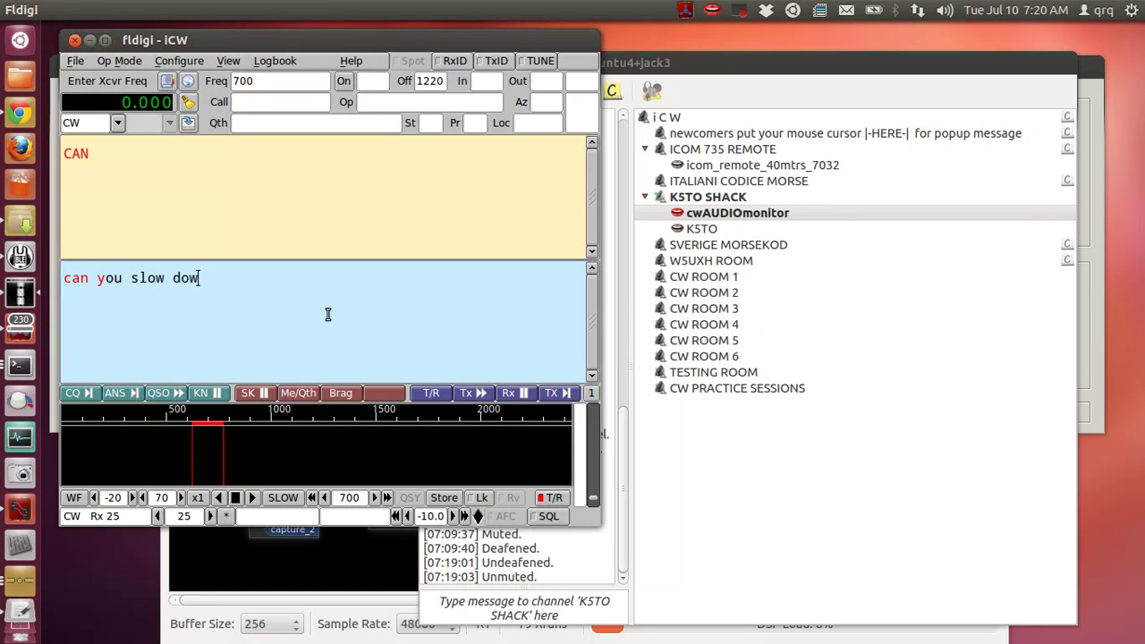
text(n , i am making a video)
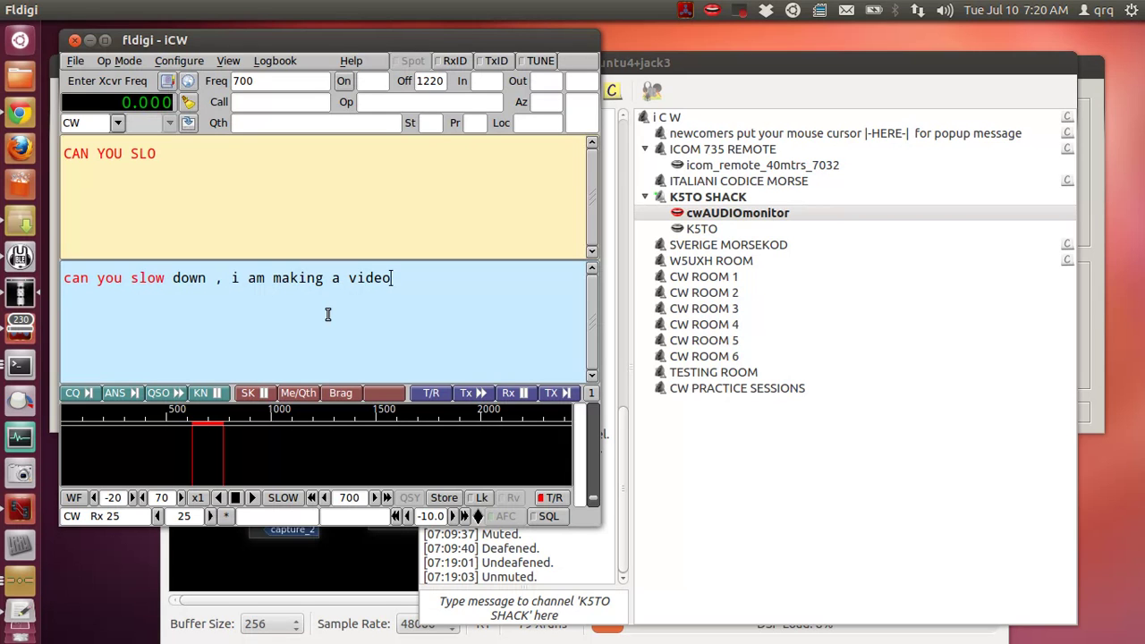
text( and would lik)
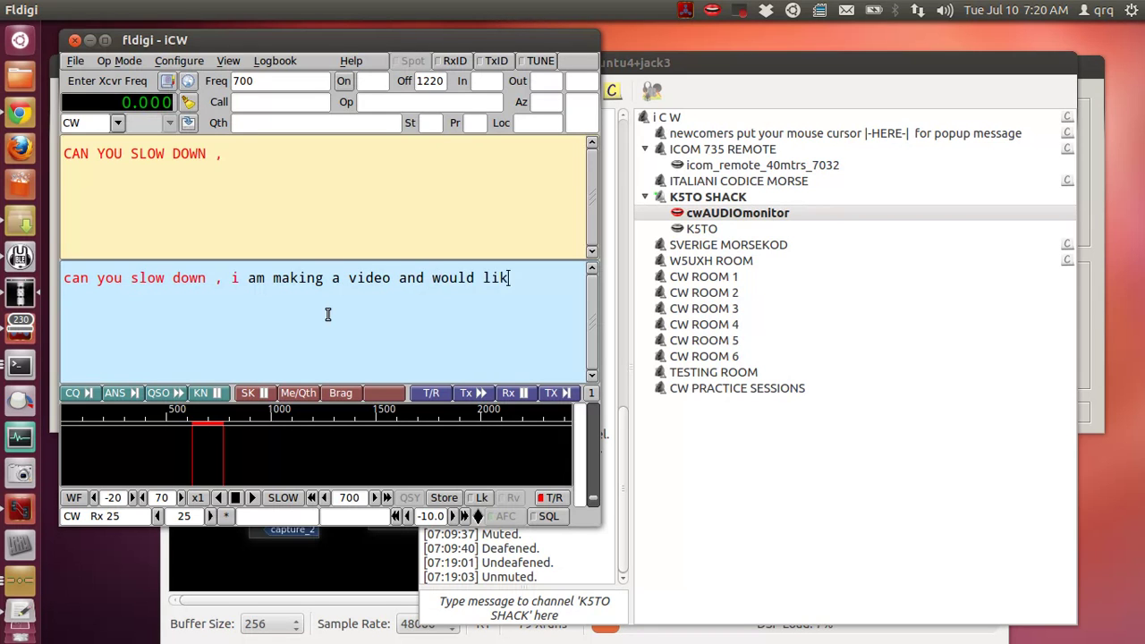
text(e to include u sir )
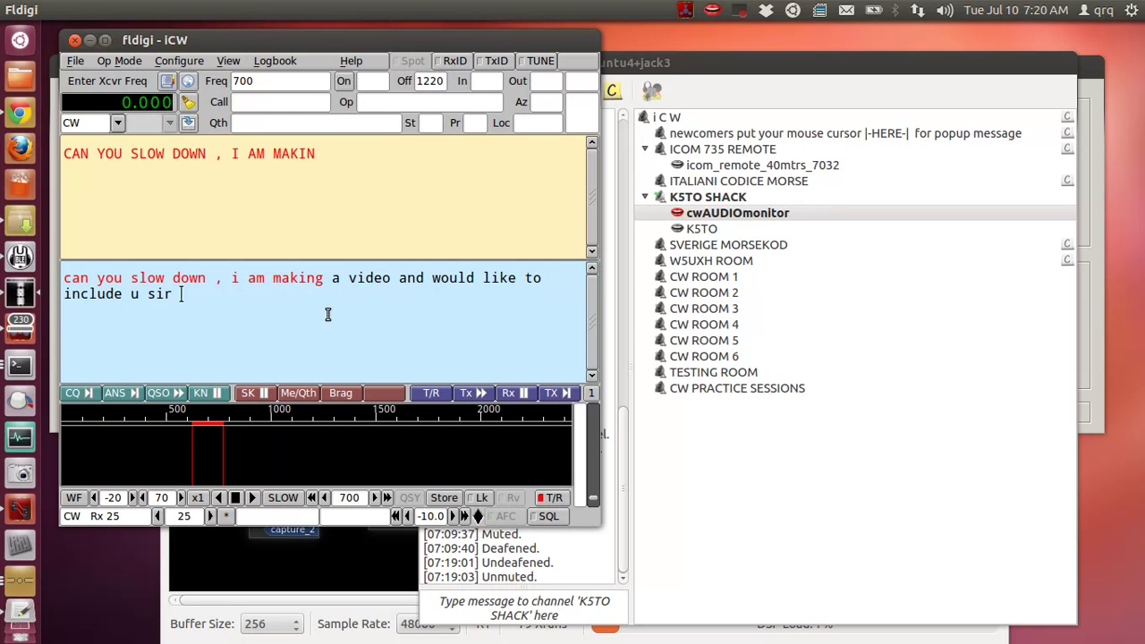
text(  is that ok with you )
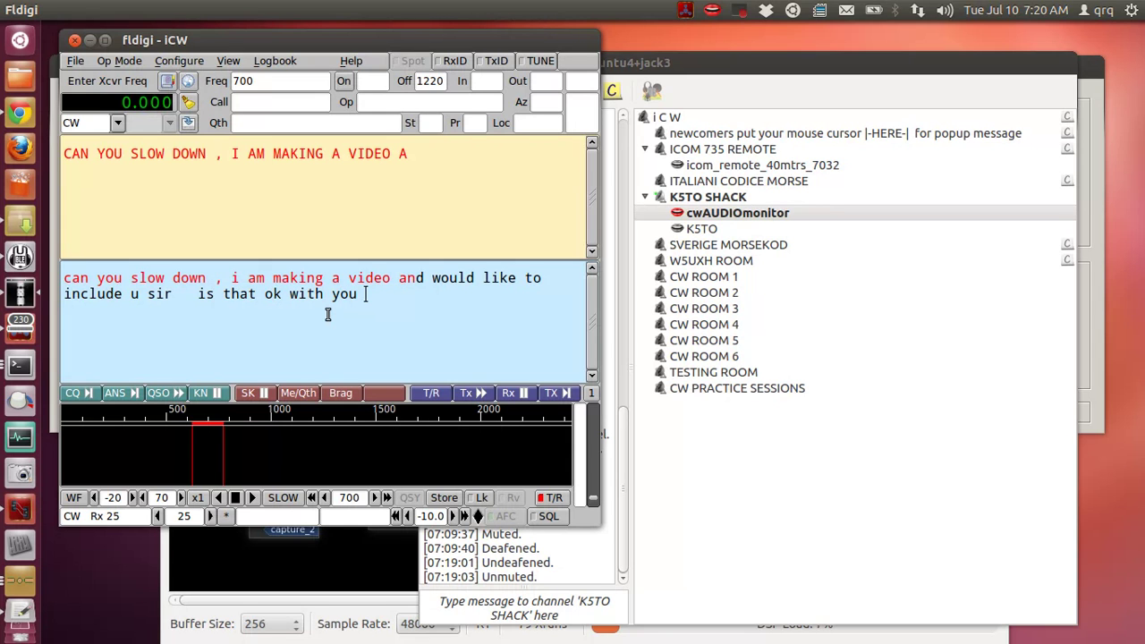
text(bk)
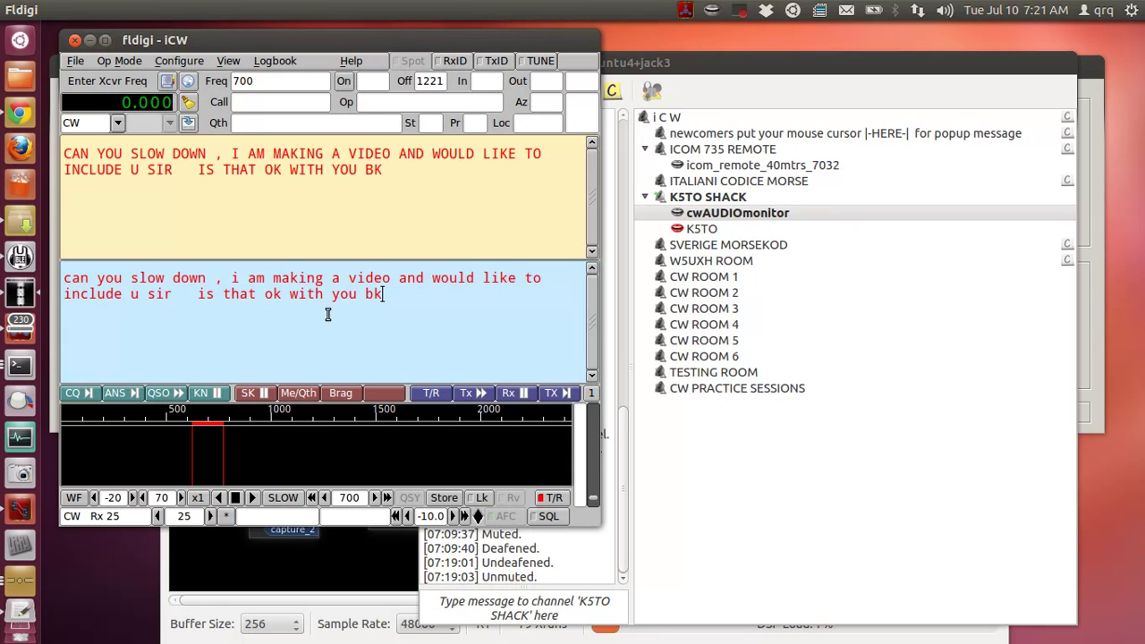
text(2525)
- Switch to Catia to examine how the keyers, fldigi and Mumble are connected
click(351, 551)
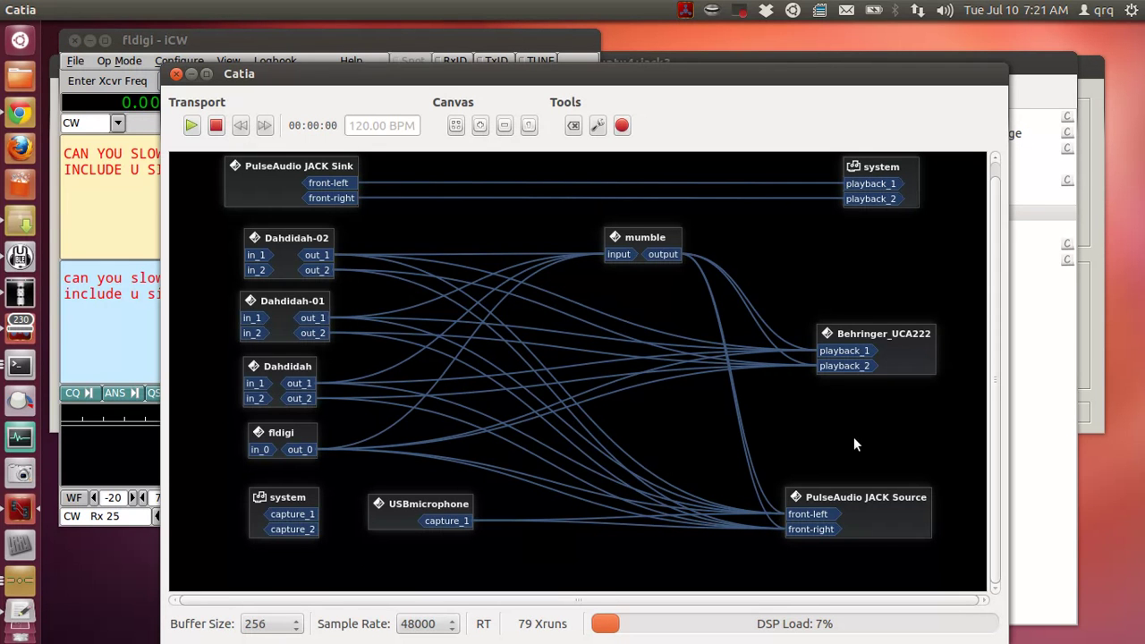
- Transmit in fldigi: "ri am demo for 3 keys and fldigi all at the same time so will be just a short demo right now using fldigi"
click(107, 332)
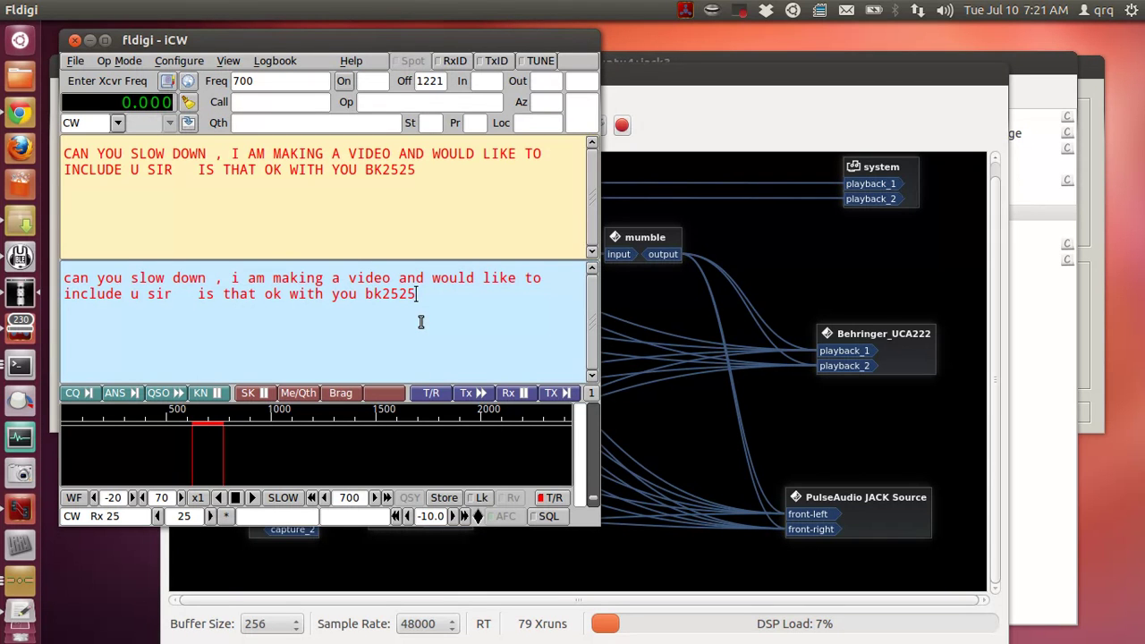
click(1032, 96)
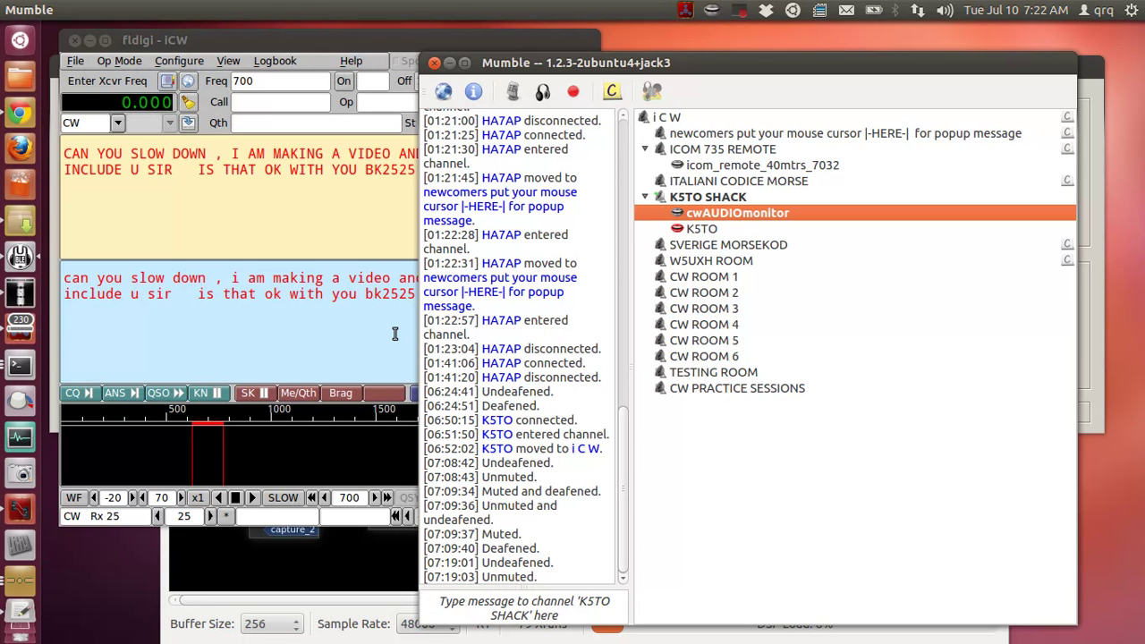
click(394, 334)
text(r)
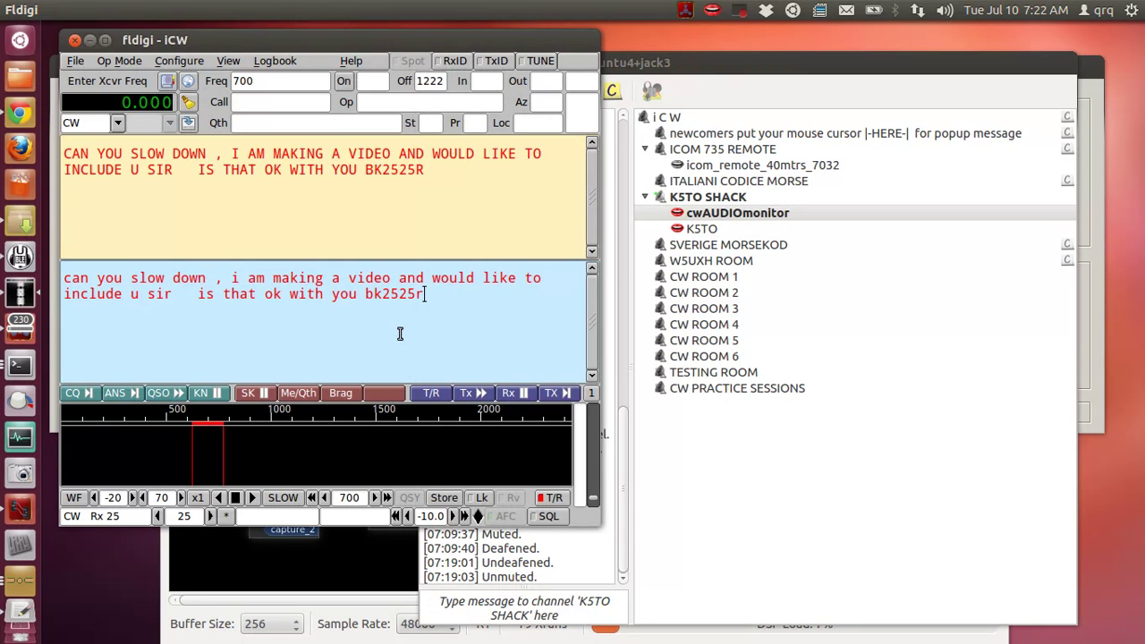
text(i am demo for )
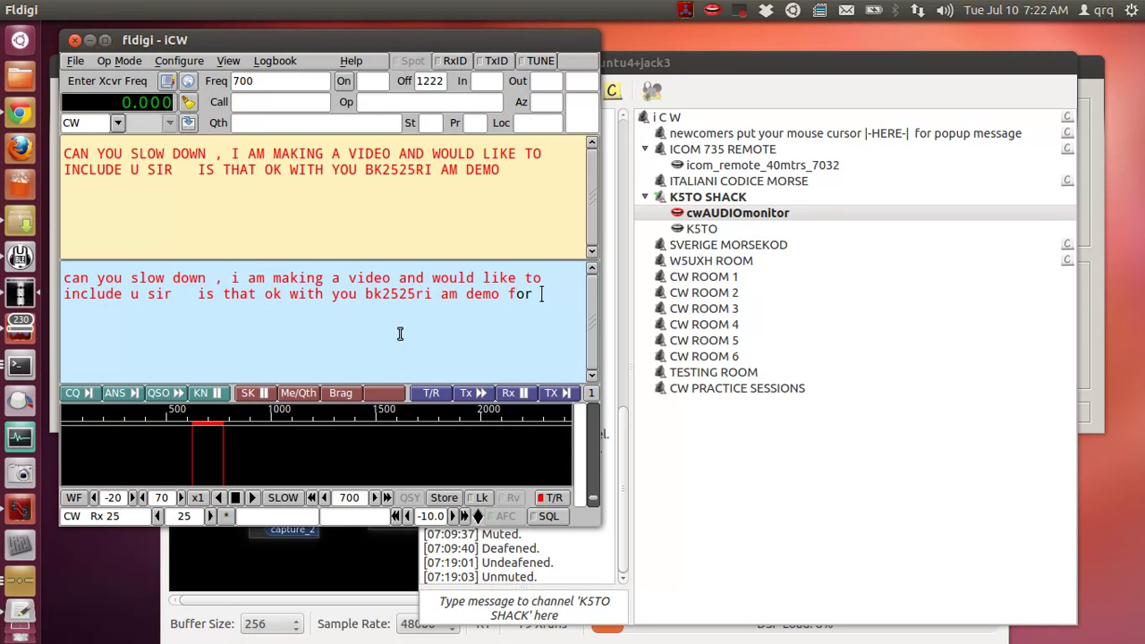
text(3 keys and fldi)
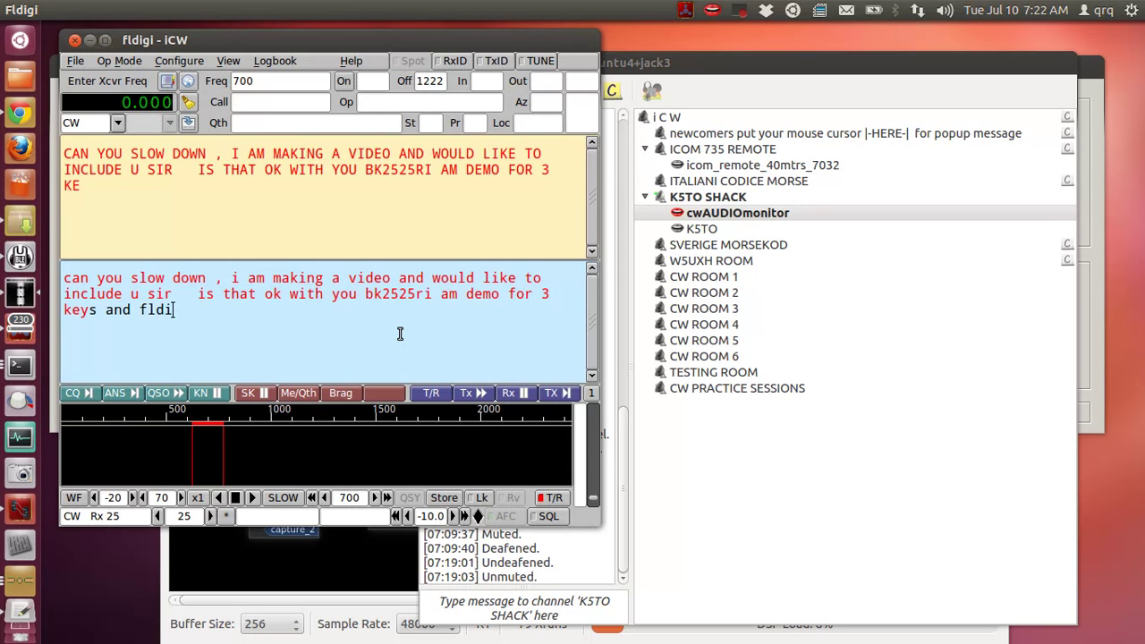
text(gi all at the sa)
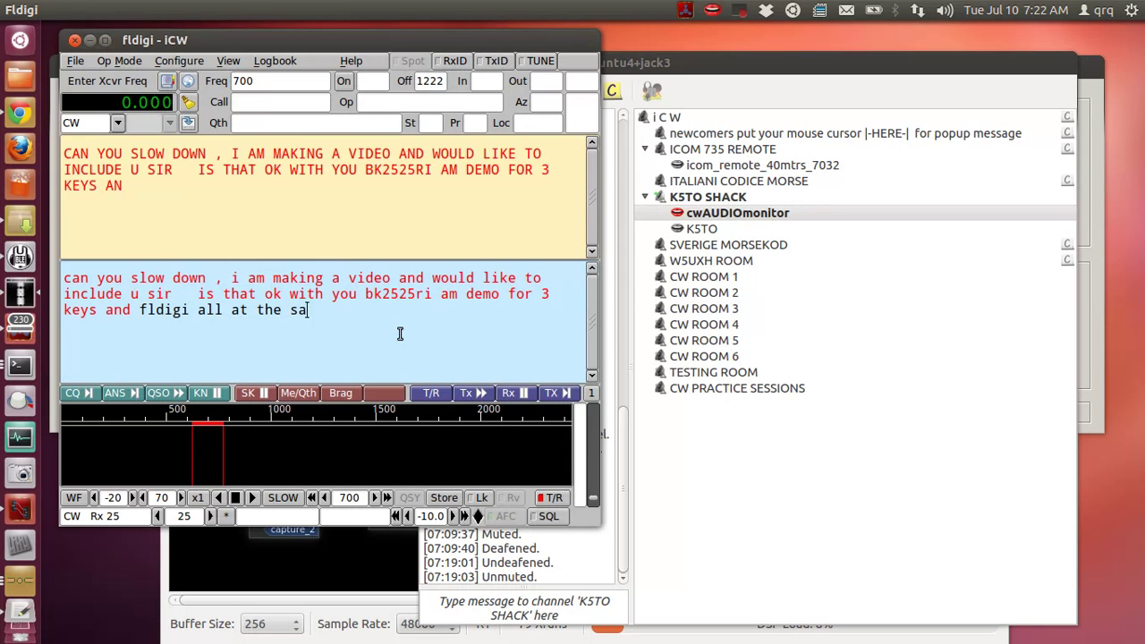
text(me time   so )
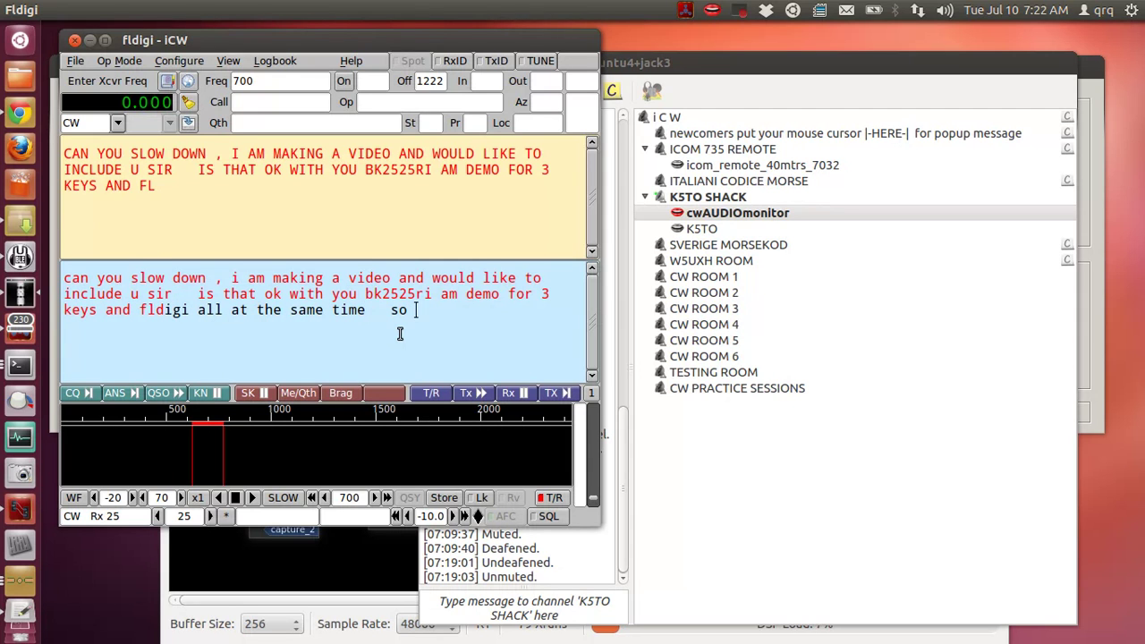
text(will be just a short demo )
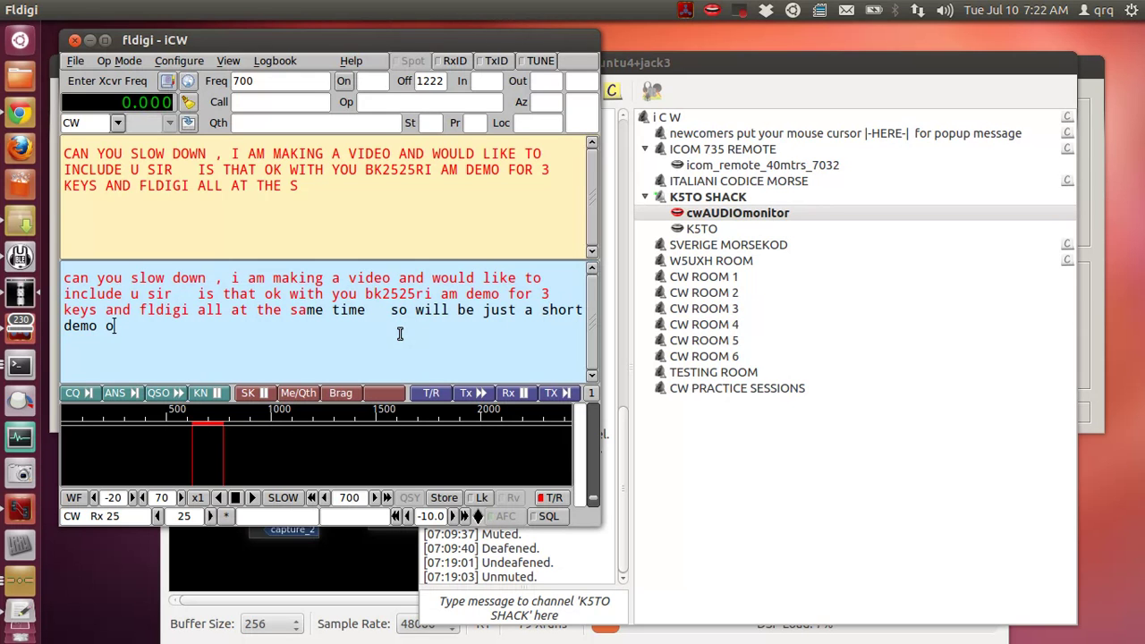
text(  right now using fldigi)
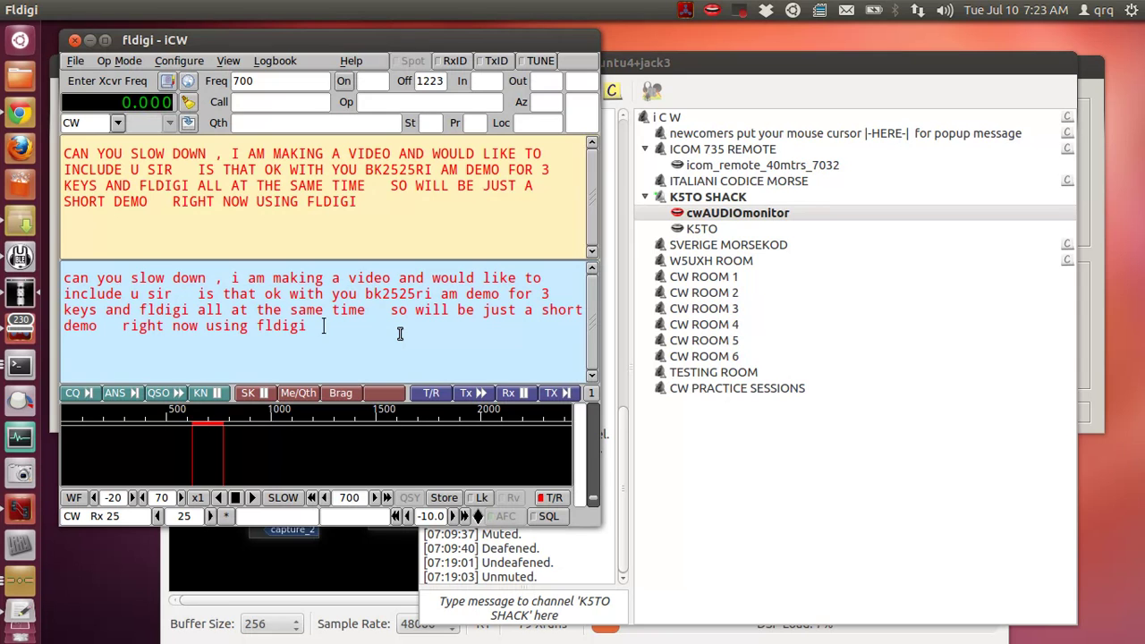
- Transmit "okjhehswellmust continue vid and will holler at ya later sir thanks for helping out with video", both call signs and "tuee"
text(okjhehs)
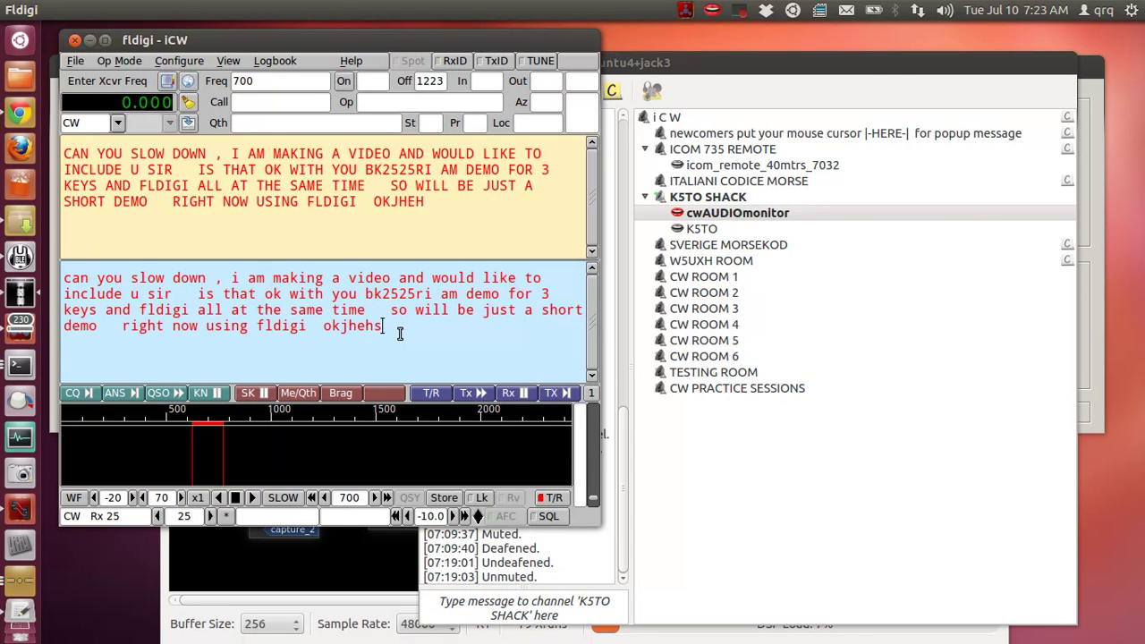
text(wellmust con)
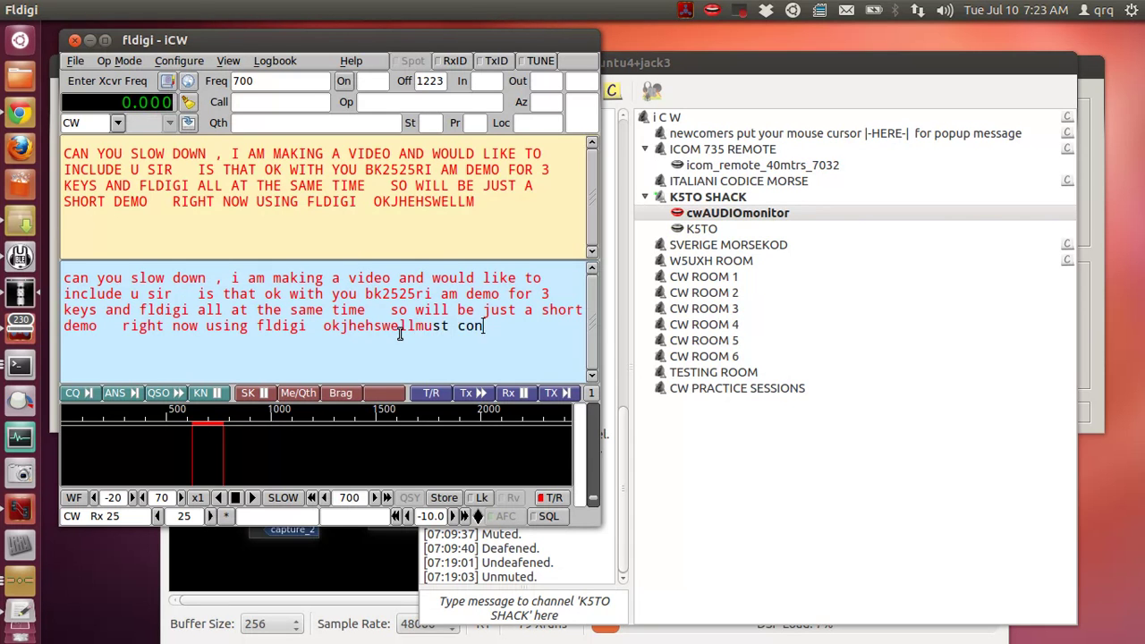
text(tinue vid and )
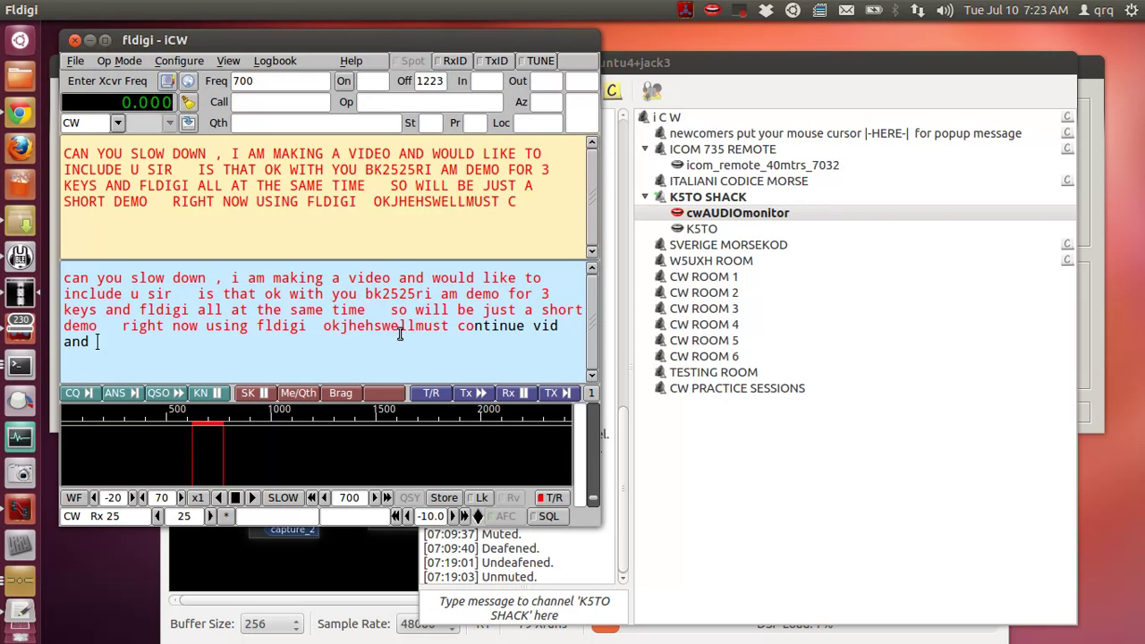
text(will holler at )
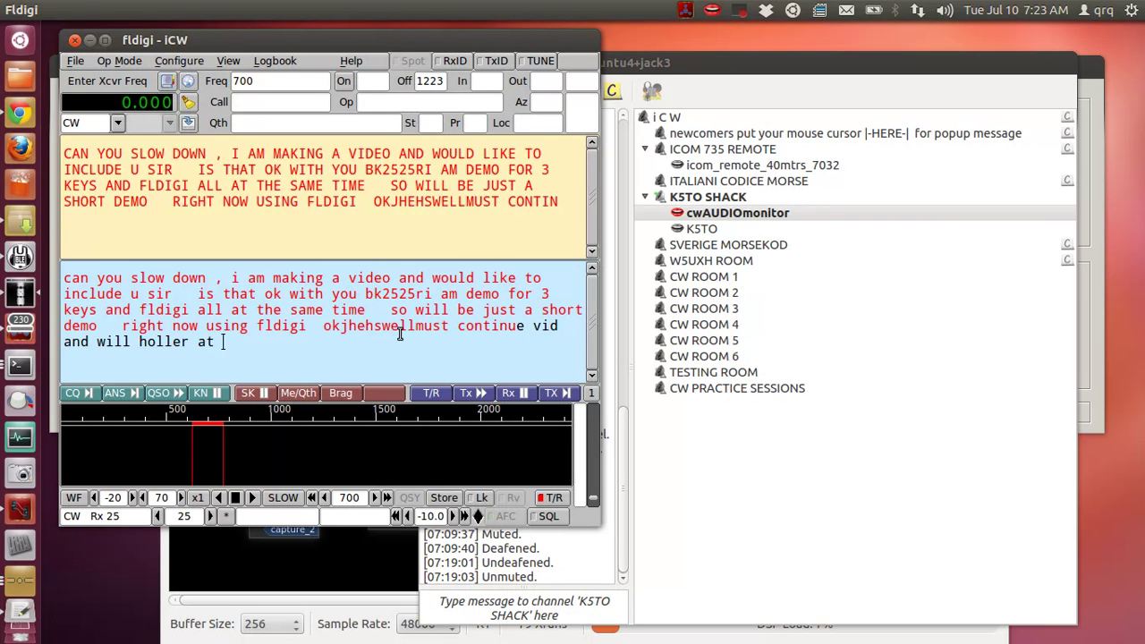
text(ya later sir  )
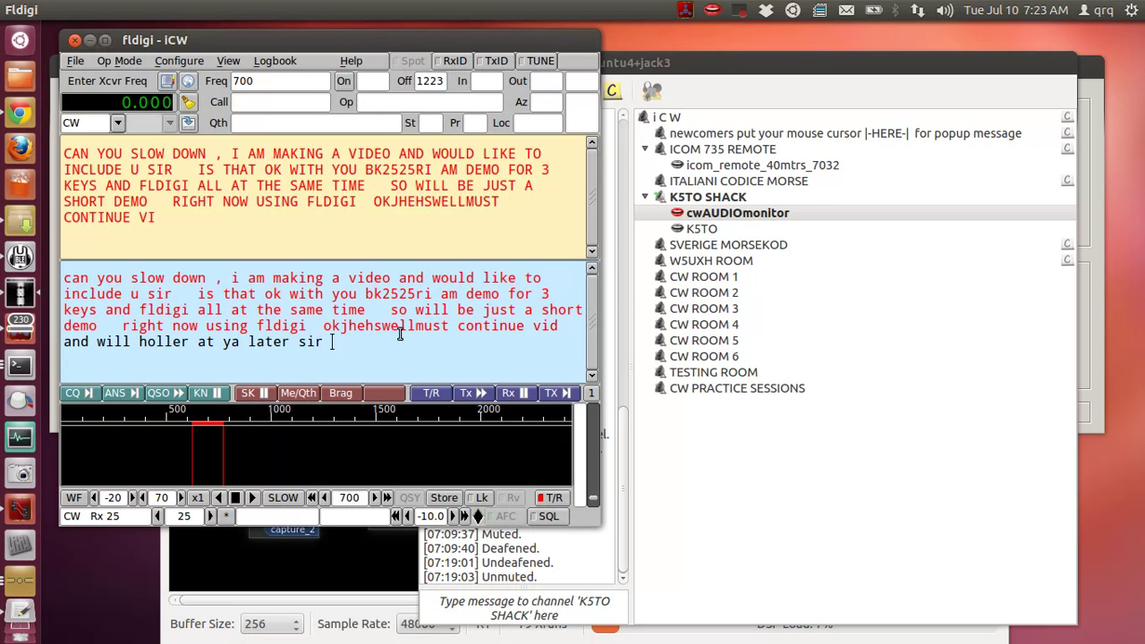
text(thanks for helpin)
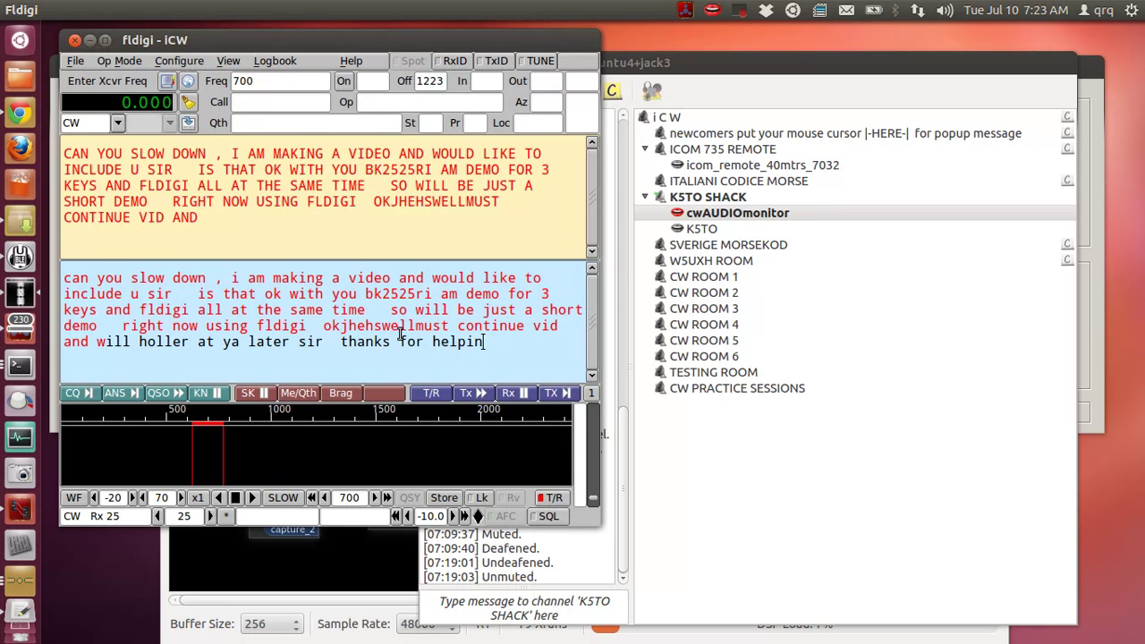
text(g out with iideo )
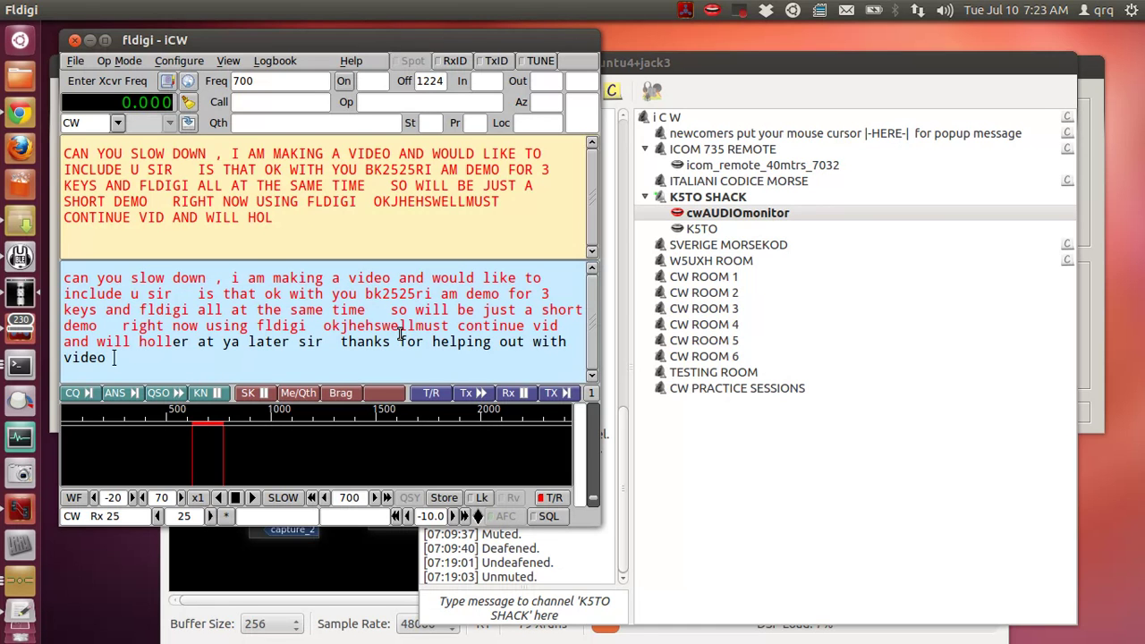
text(k5to de aa0hw)
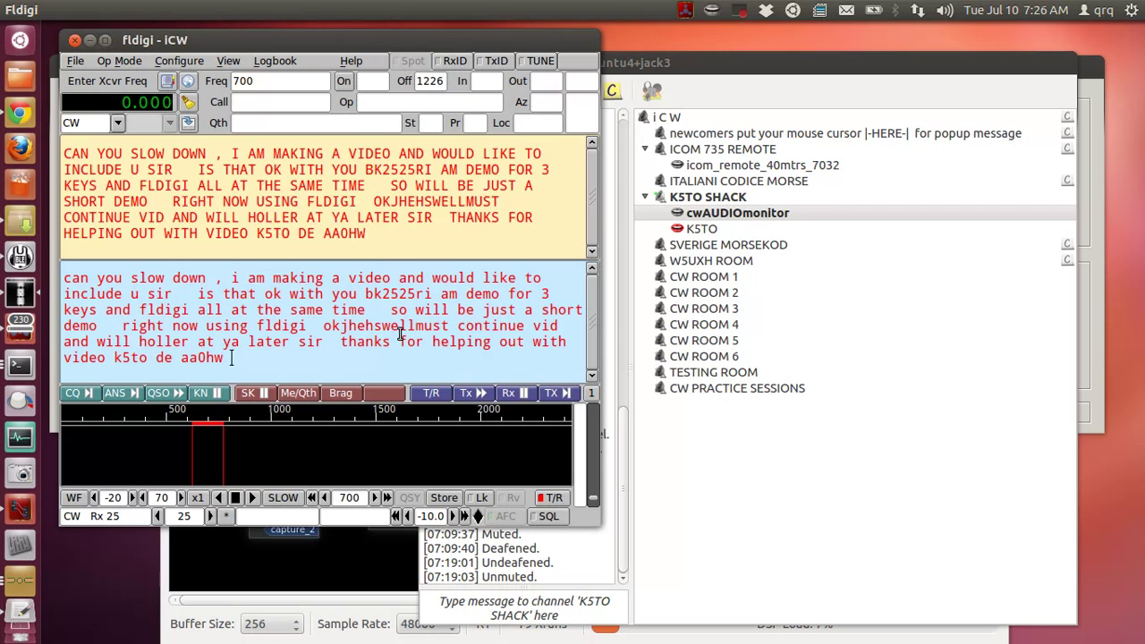
text(tuee)
- Mute and deafen cwAUDIOmonitor in Mumble, and review the channel list together with the audio routing in Catia
click(622, 92)
click(541, 93)
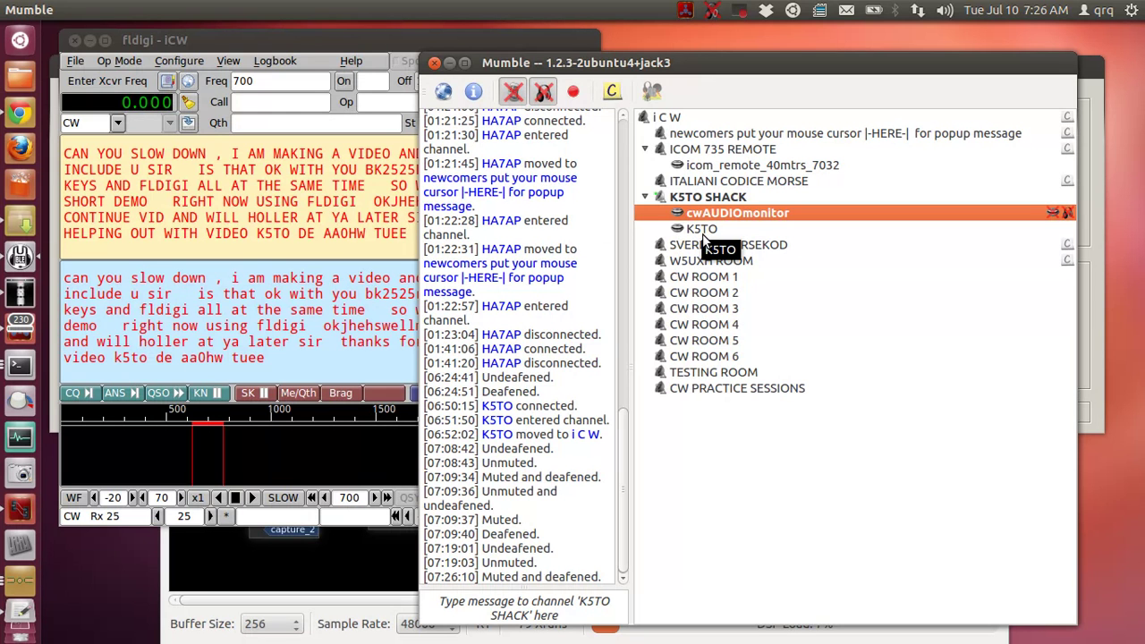
mouse_move(1071, 143)
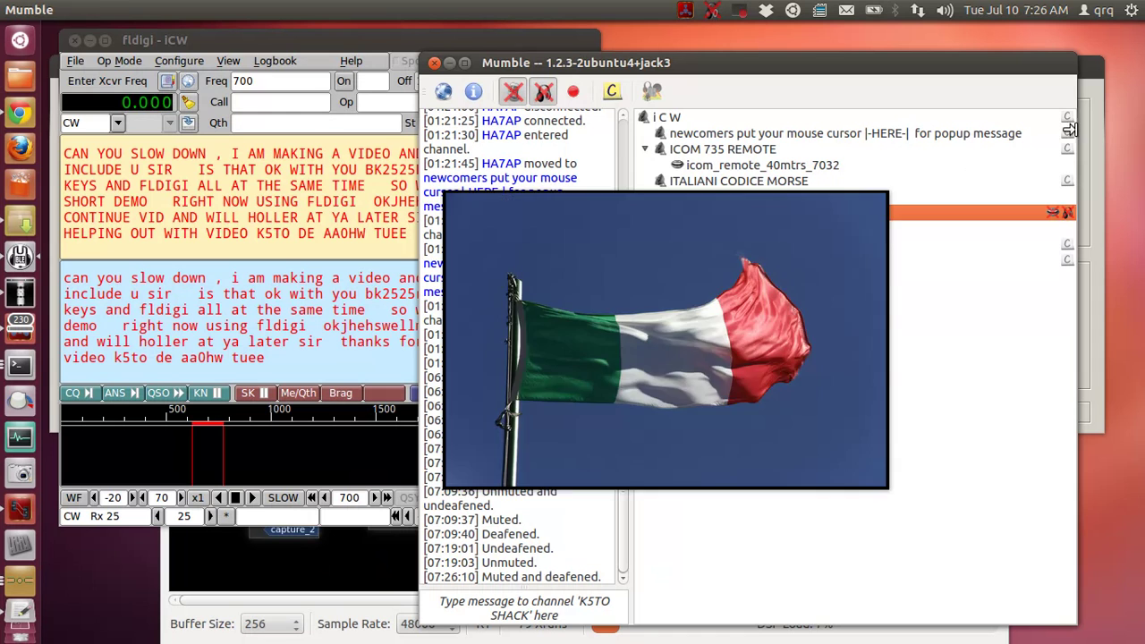
mouse_move(676, 123)
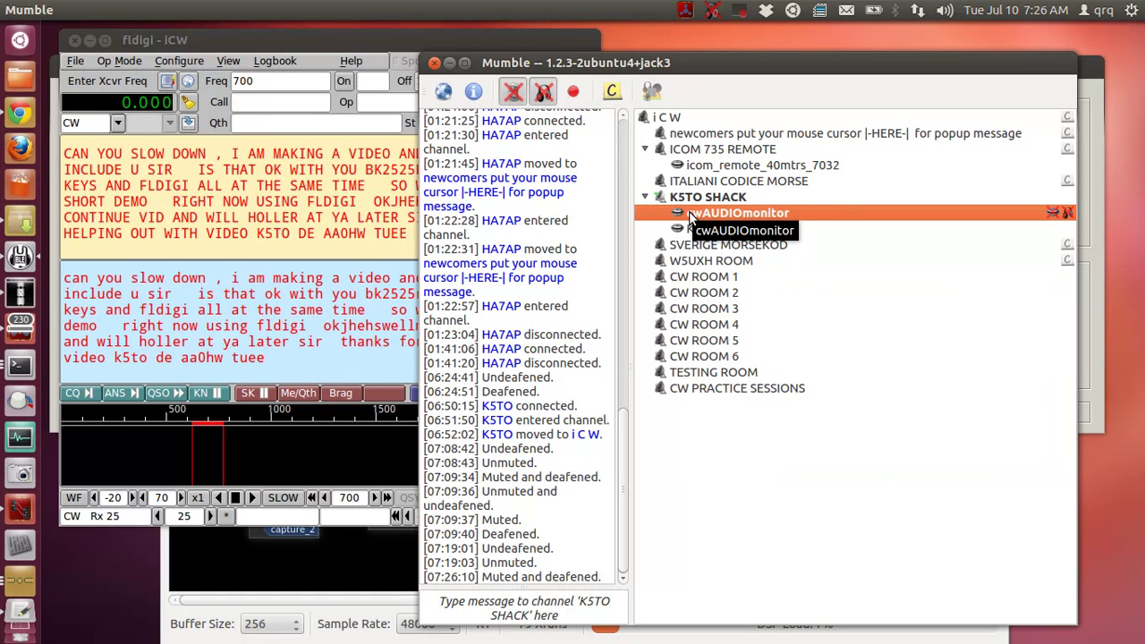
mouse_move(691, 258)
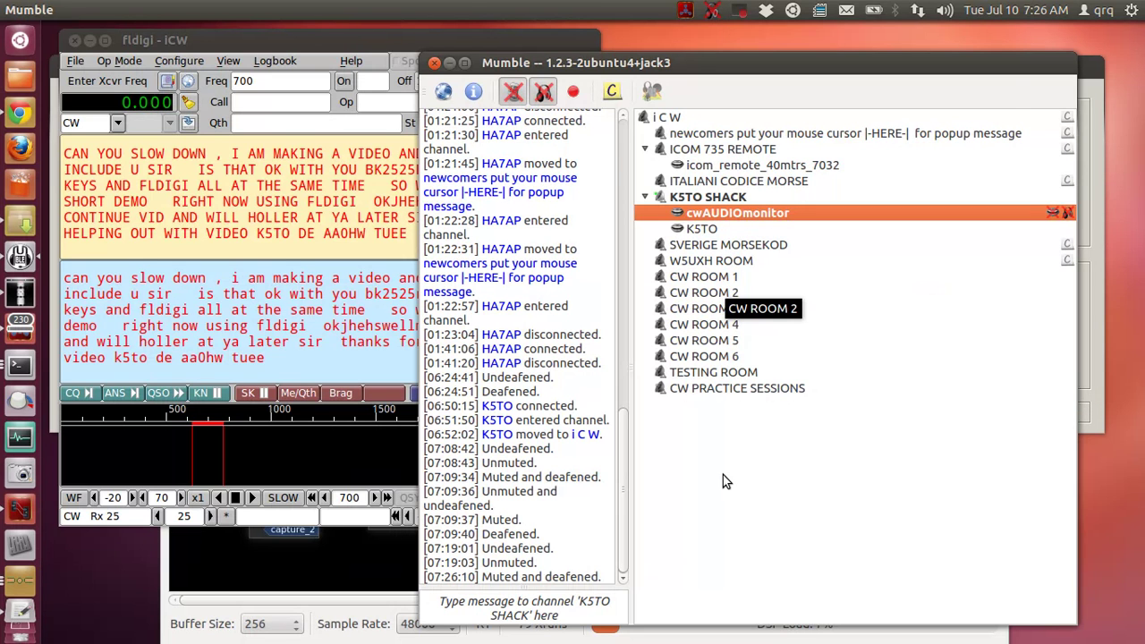
click(308, 587)
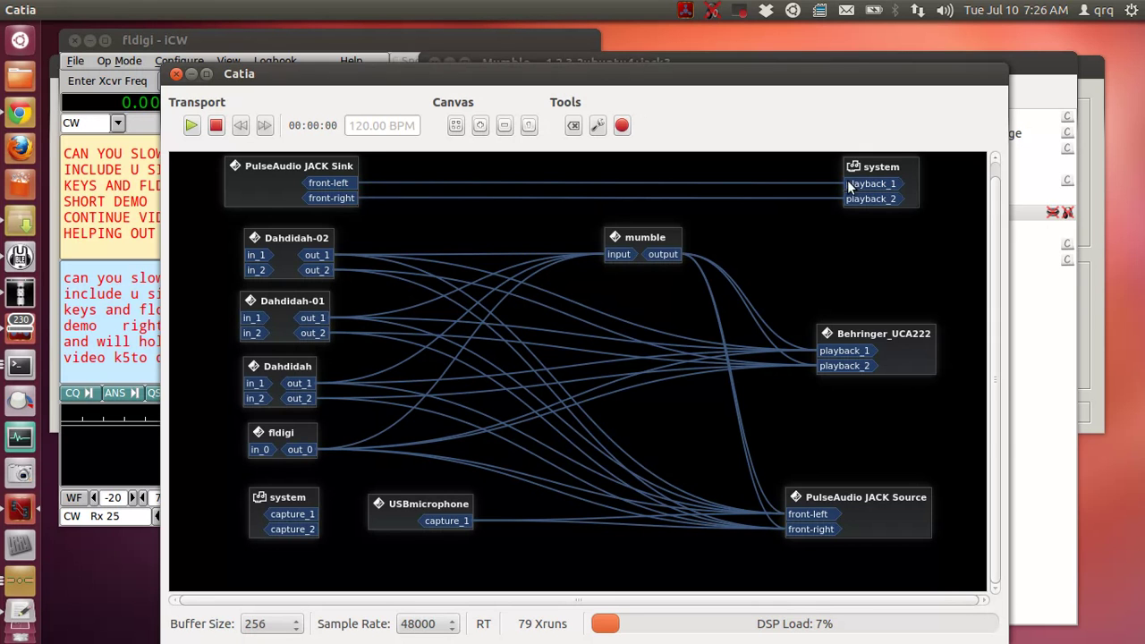
click(1034, 82)
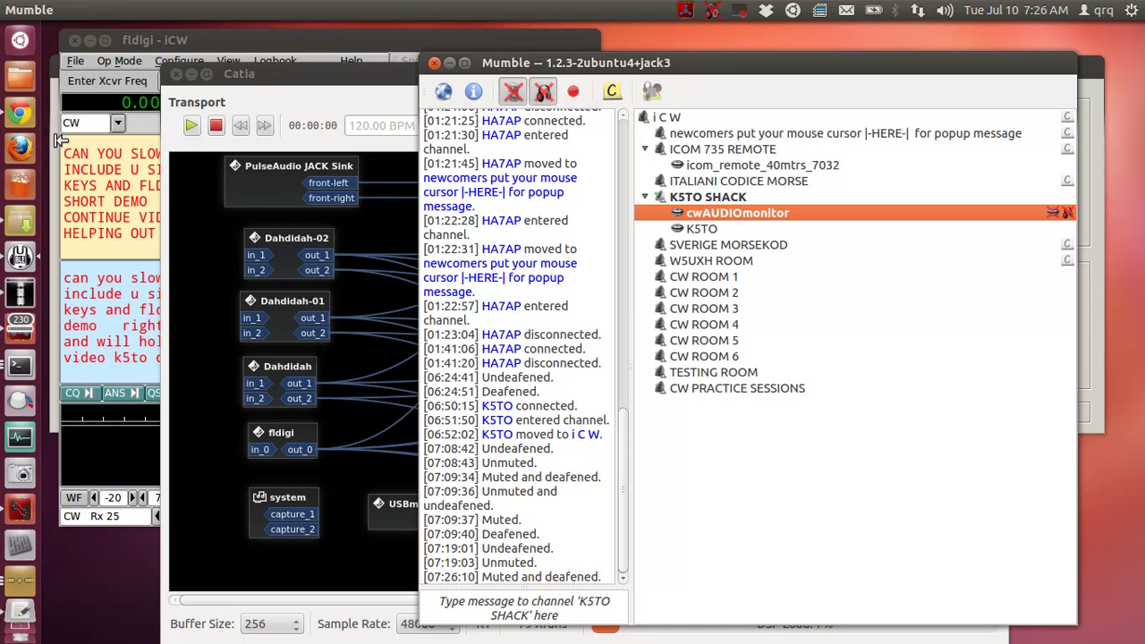
- Switch to Chrome and examine the Ubuntu USB-Serial adapter article and the WineHQ forum topic on USB-to-serial cables
click(28, 119)
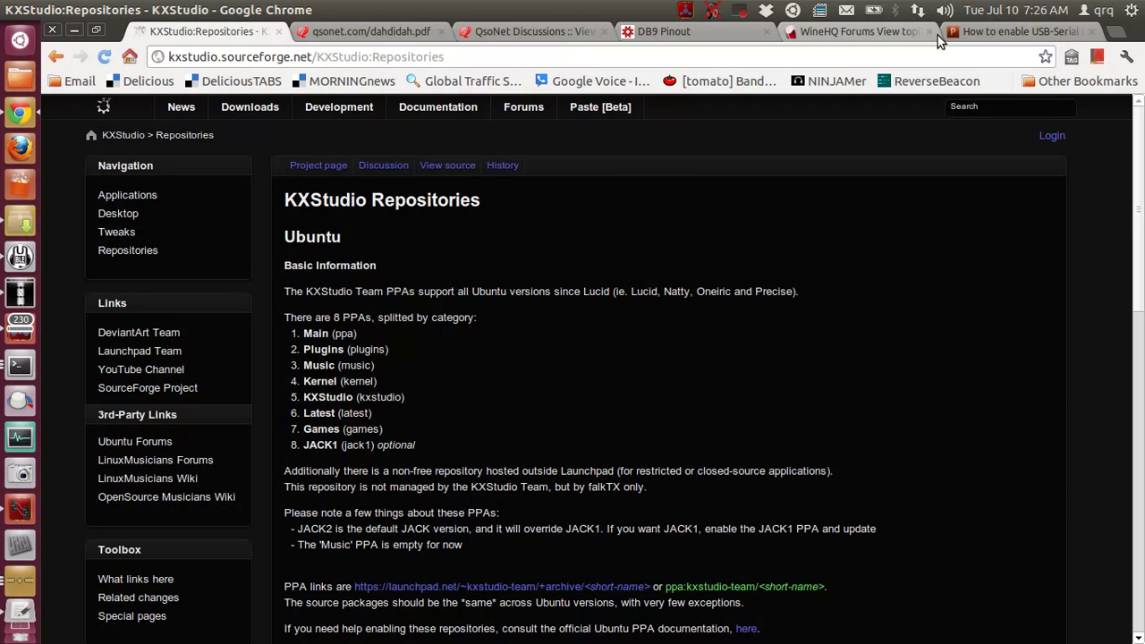
click(989, 31)
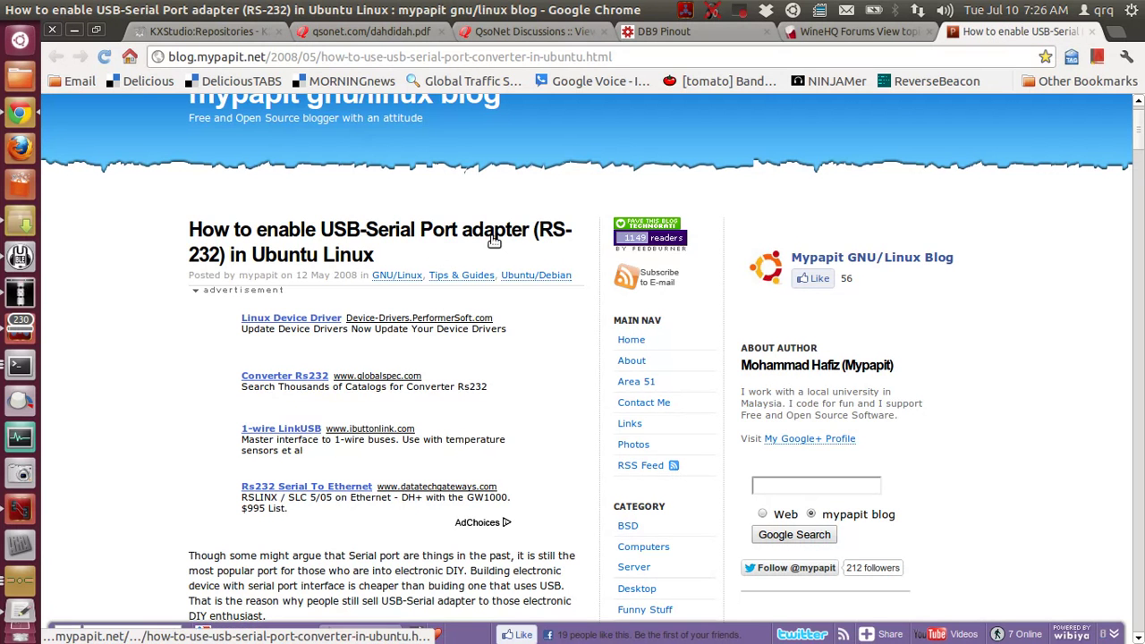
click(859, 33)
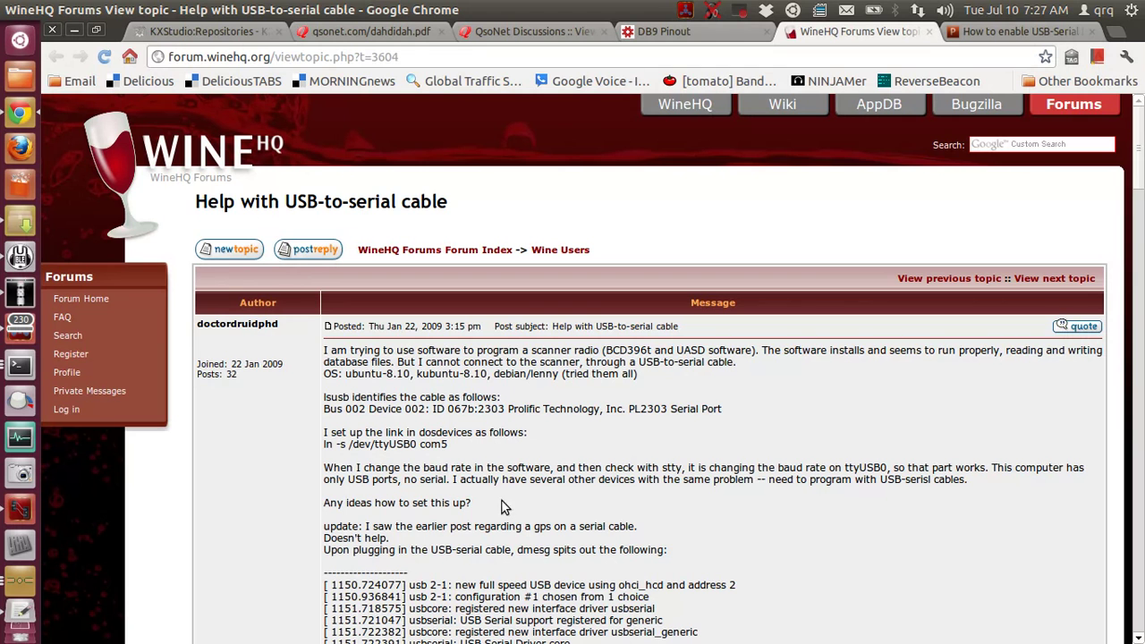
click(996, 32)
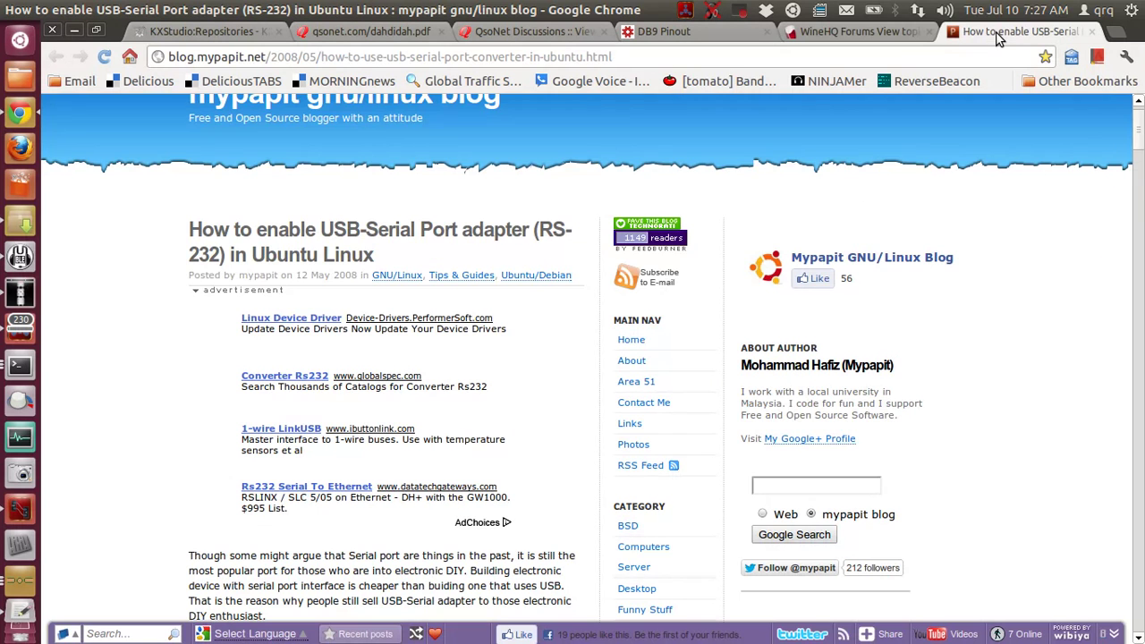
click(877, 32)
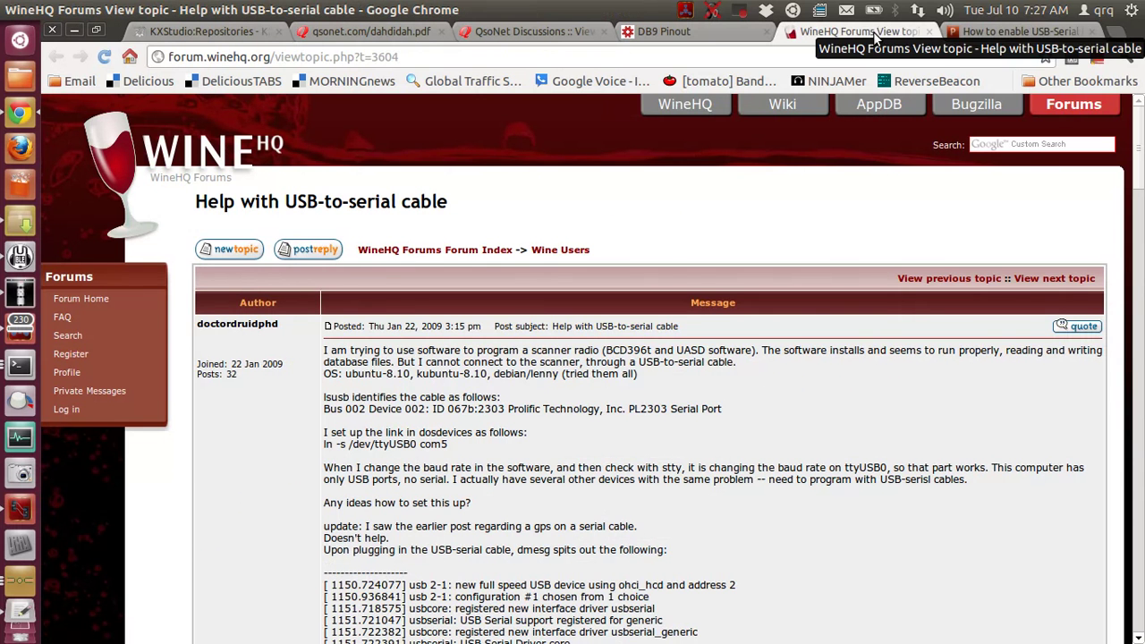
- Examine the DB9 pinout, the QsoNet Dahdidah download topic and the paddle wiring diagram in dahdidah.pdf
click(691, 34)
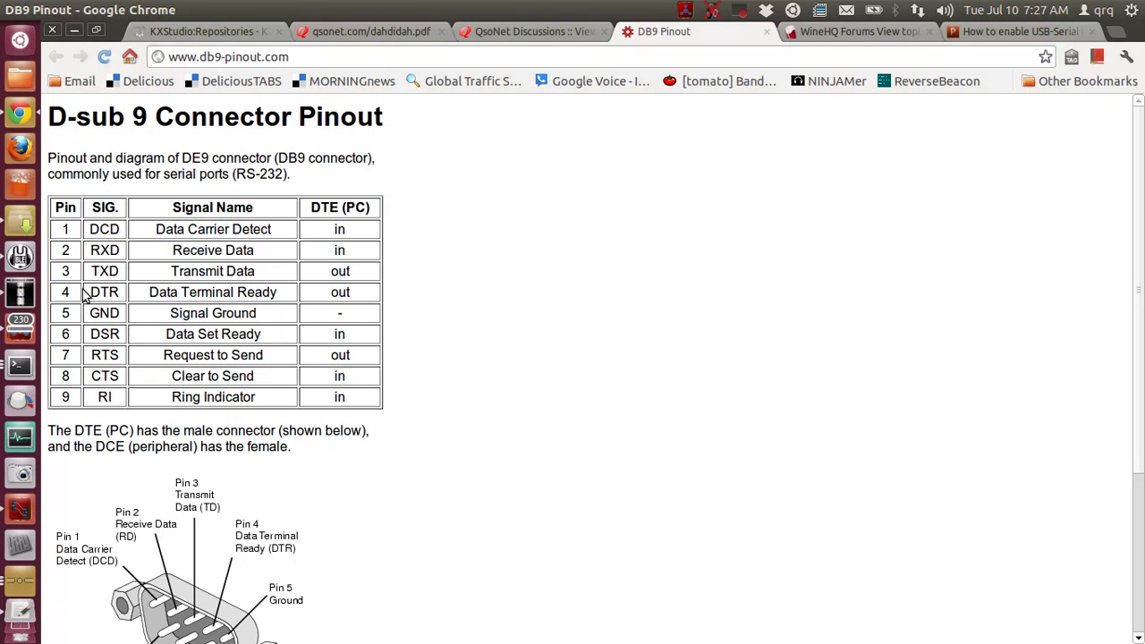
click(537, 31)
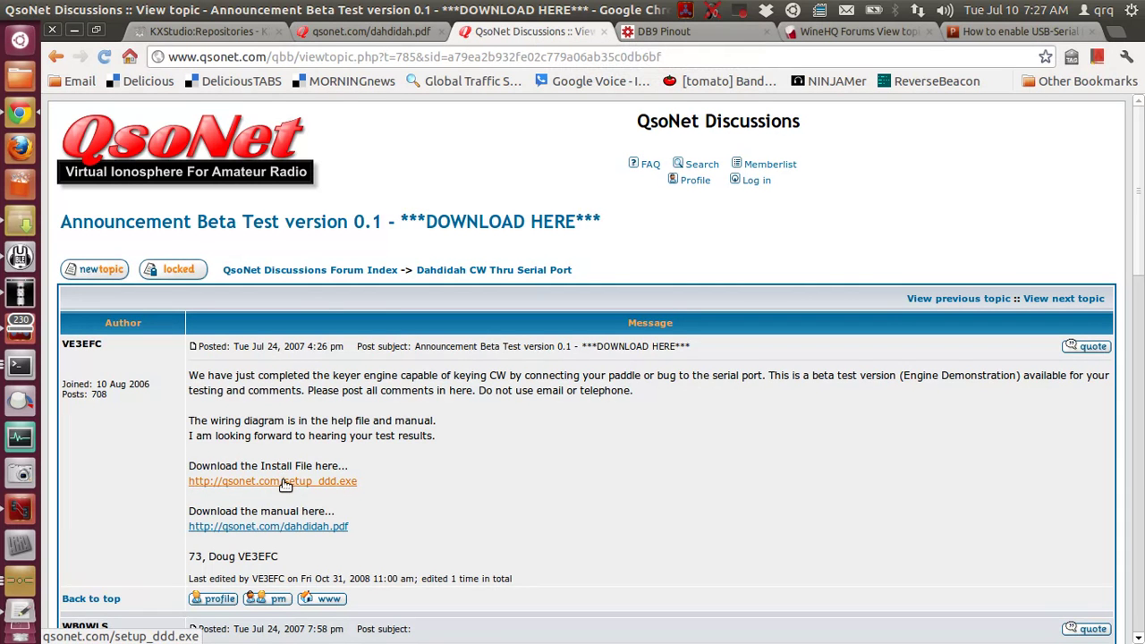
click(391, 41)
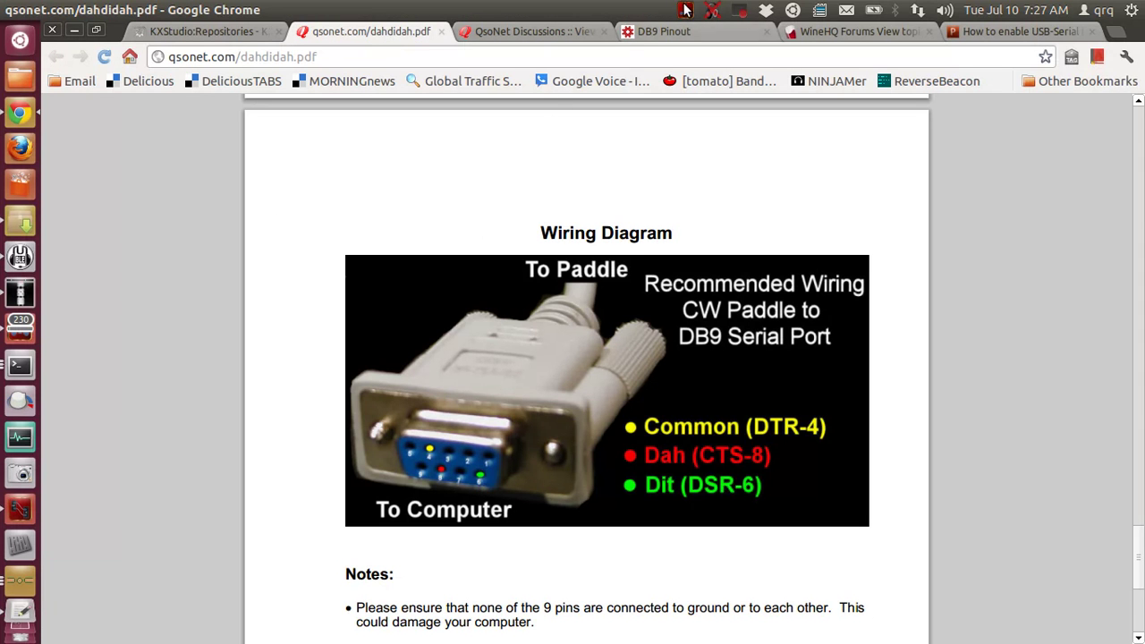
click(663, 36)
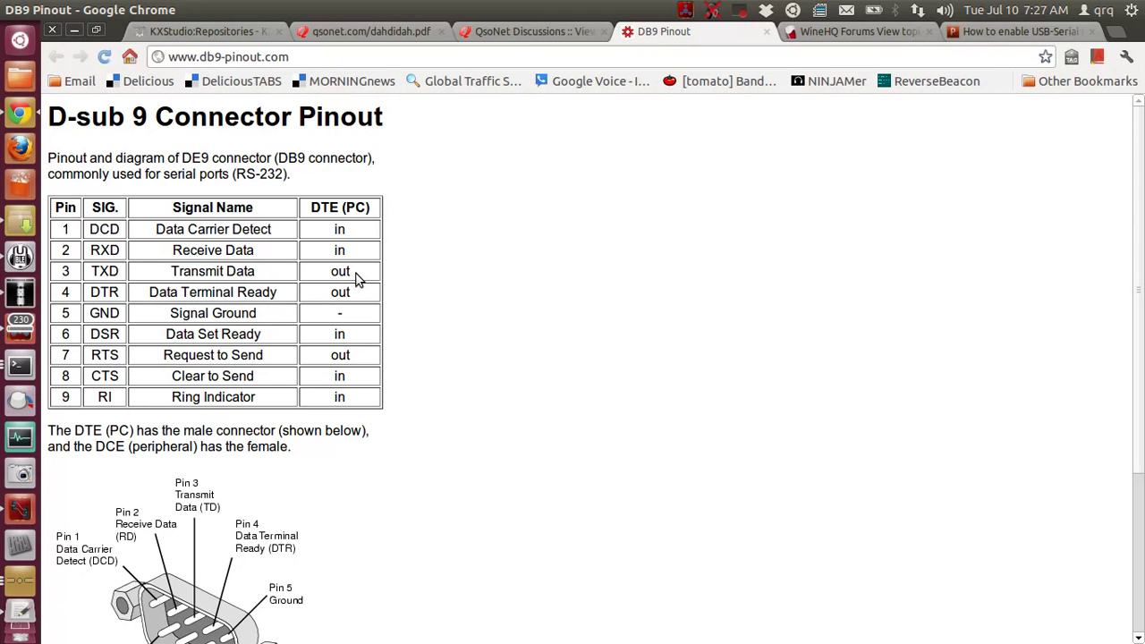
- Switch from Chrome to gedit and check the modprobe usbserial line in /etc/modules, and put the editor away
click(76, 32)
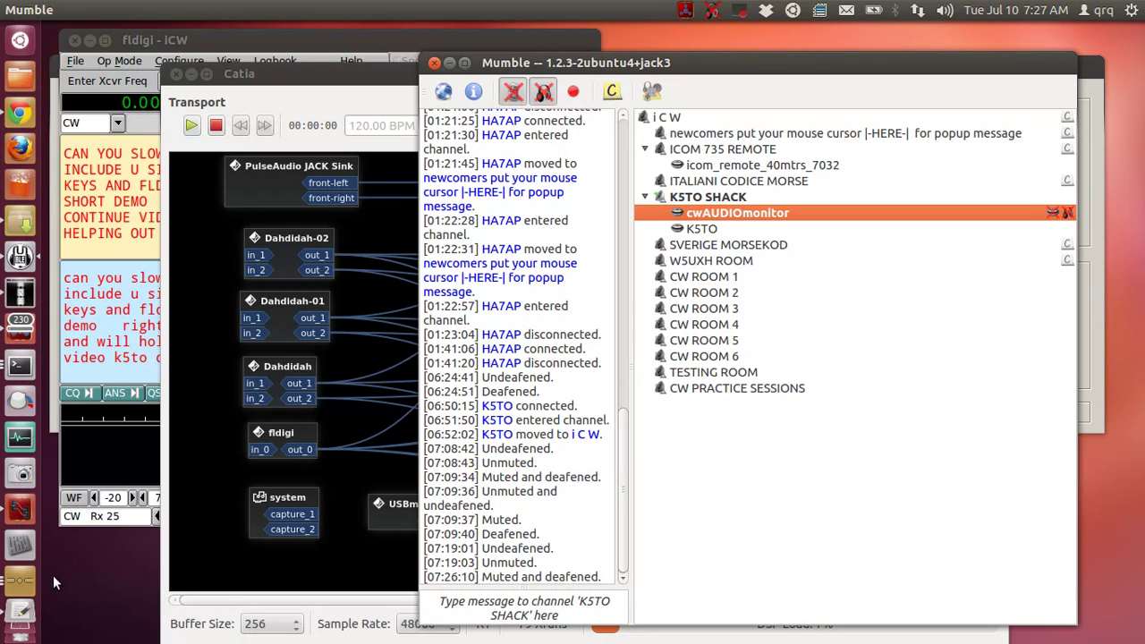
click(22, 615)
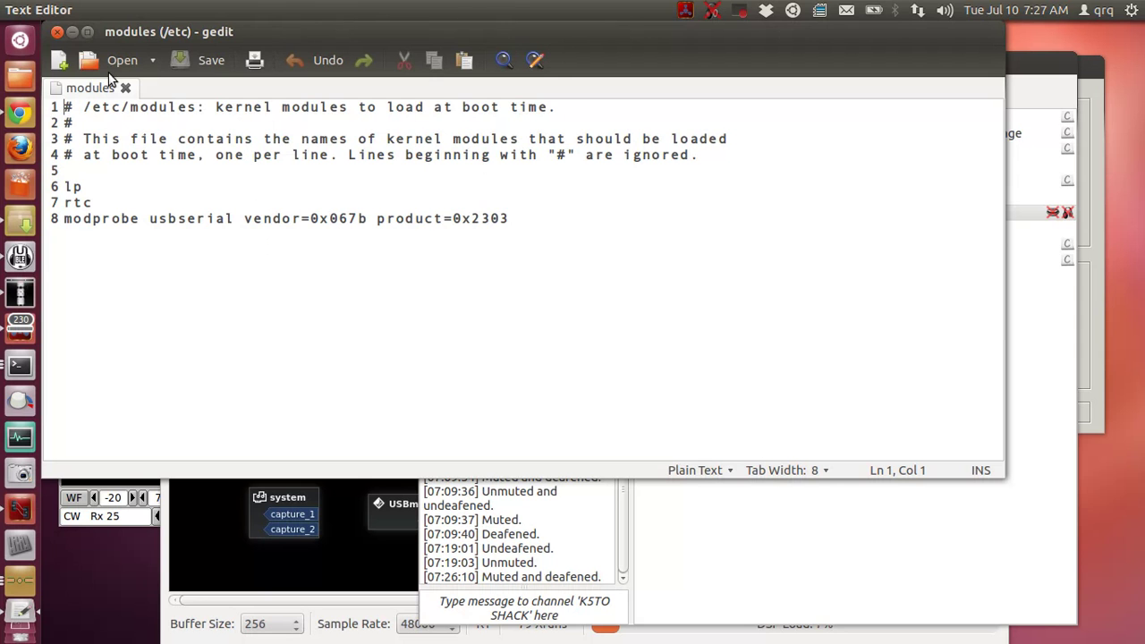
click(73, 33)
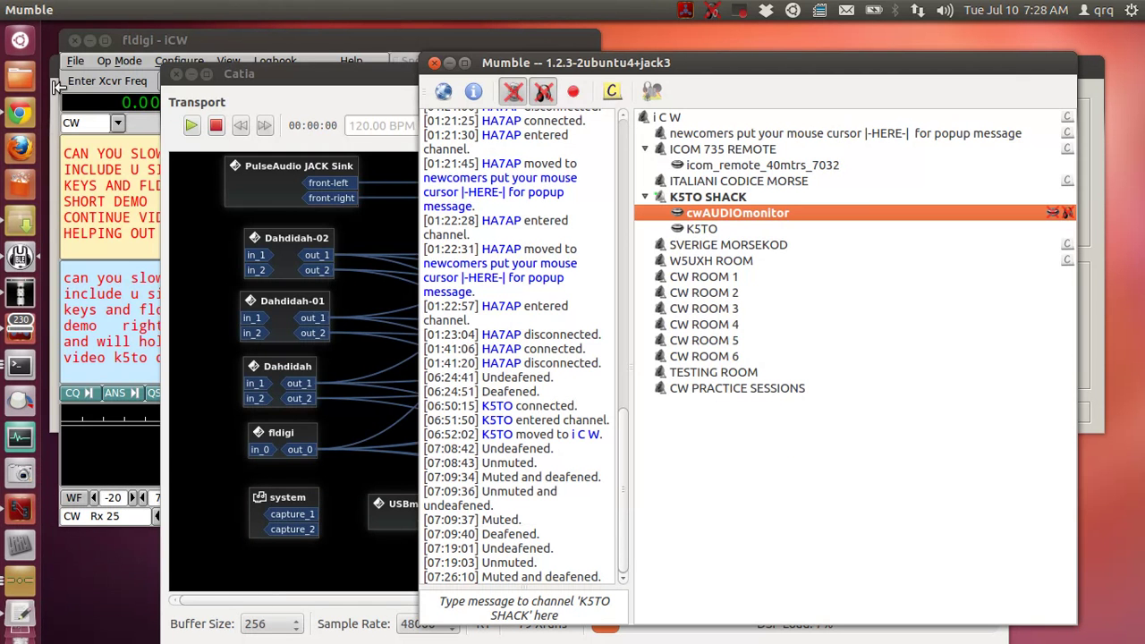
- Switch to Synaptic Package Manager and review the wineasio and cadence package lists, and put the window away
click(22, 222)
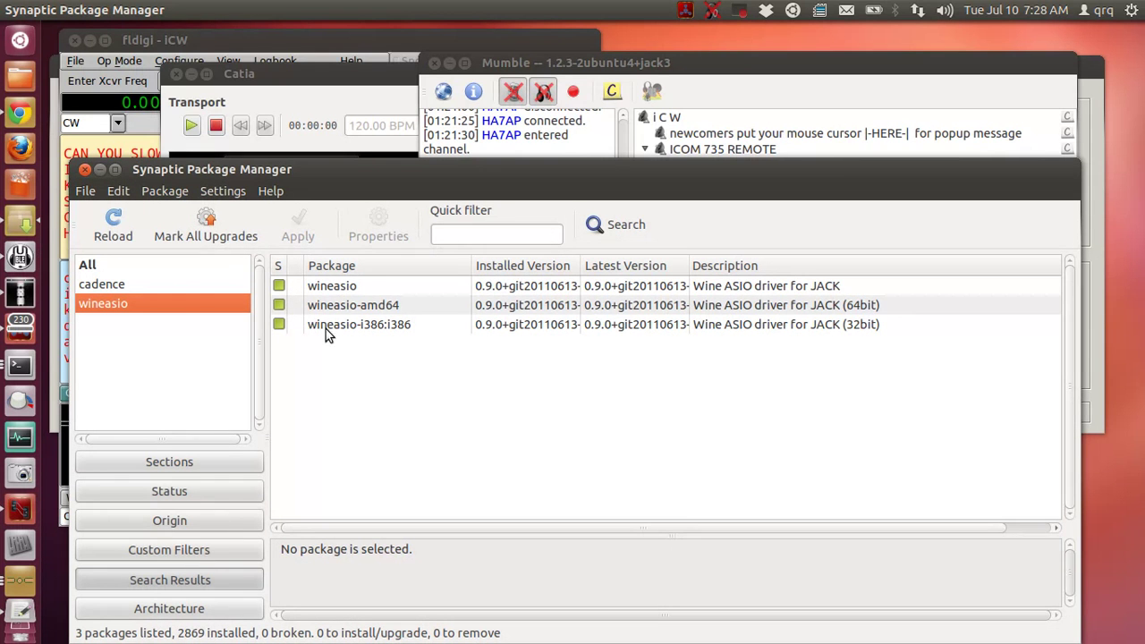
click(124, 285)
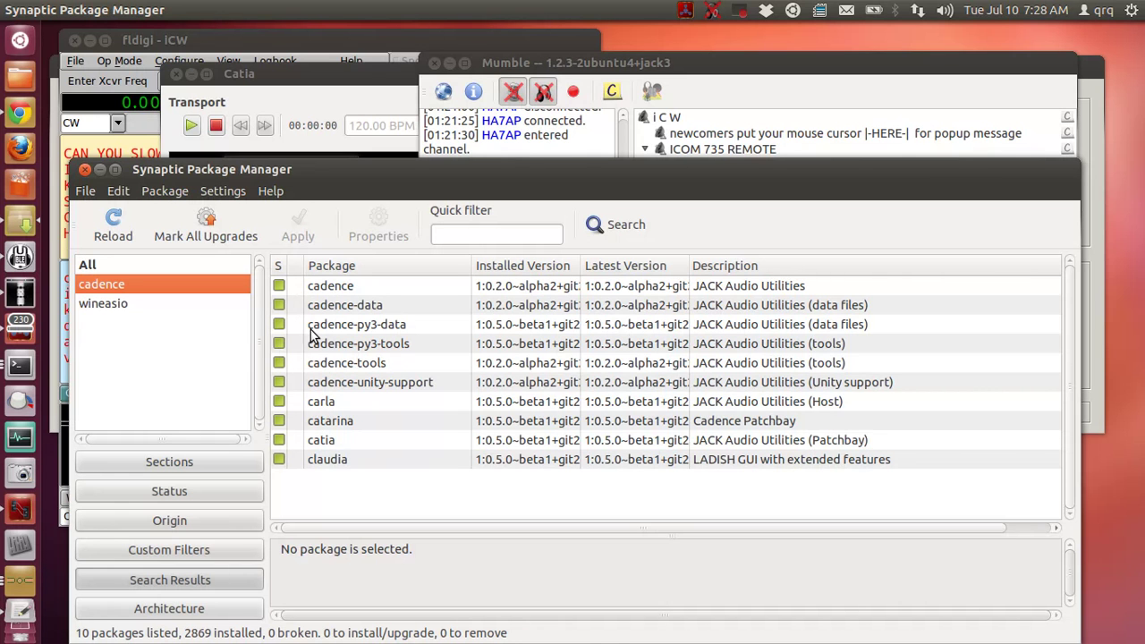
click(103, 171)
- Minimize the fldigi, Catia and Mumble windows so that only the three Dahdidah keyers are on the desktop
click(196, 38)
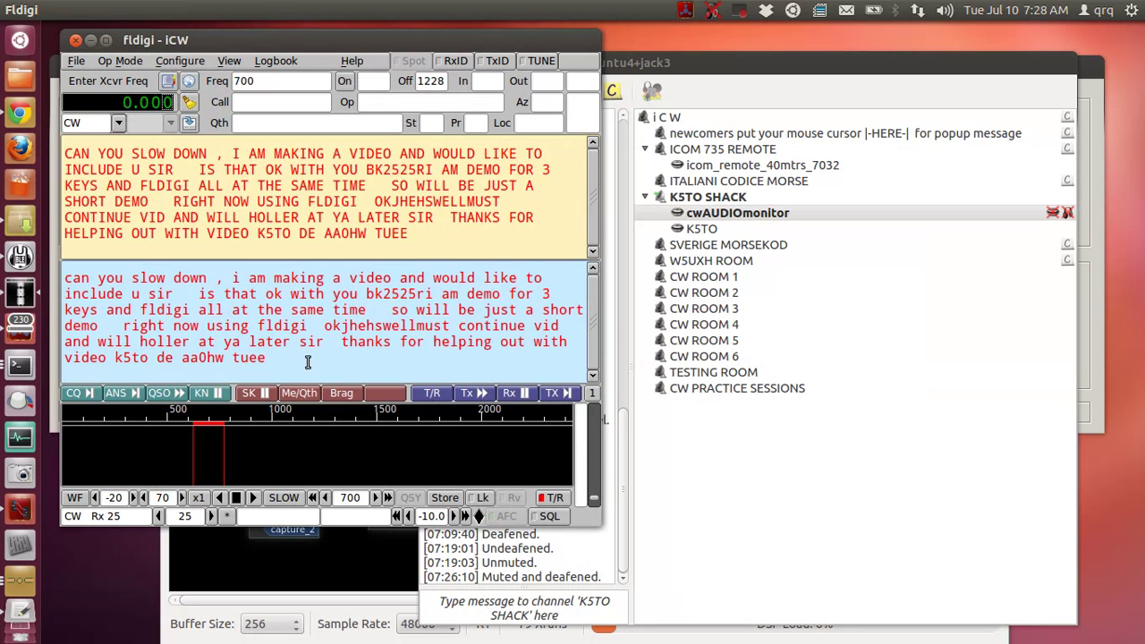
click(91, 40)
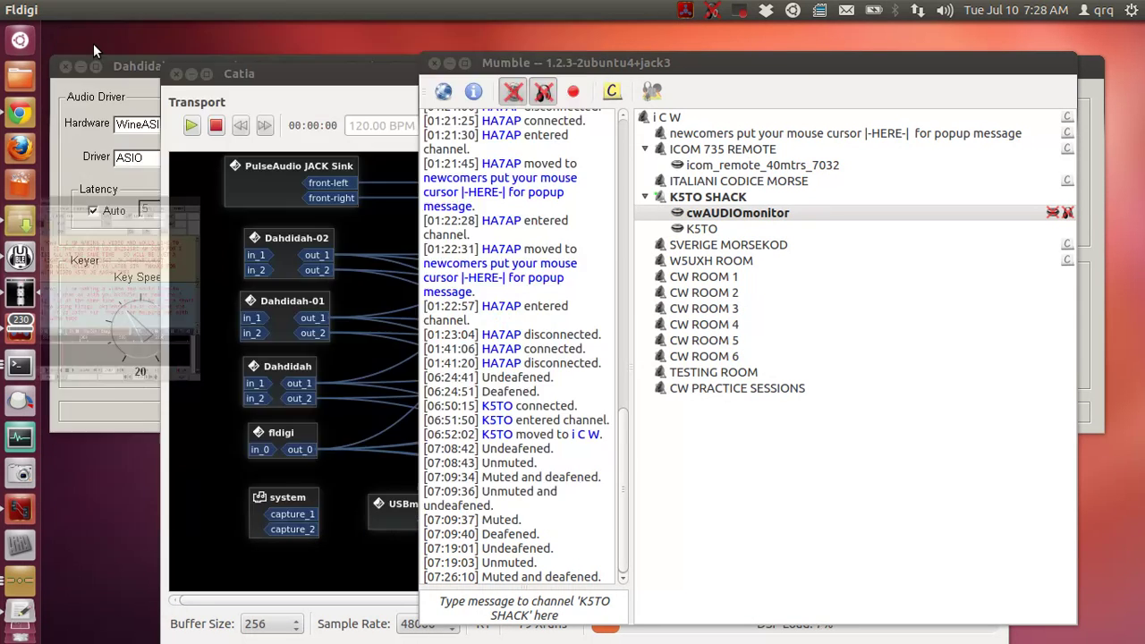
click(350, 80)
click(192, 74)
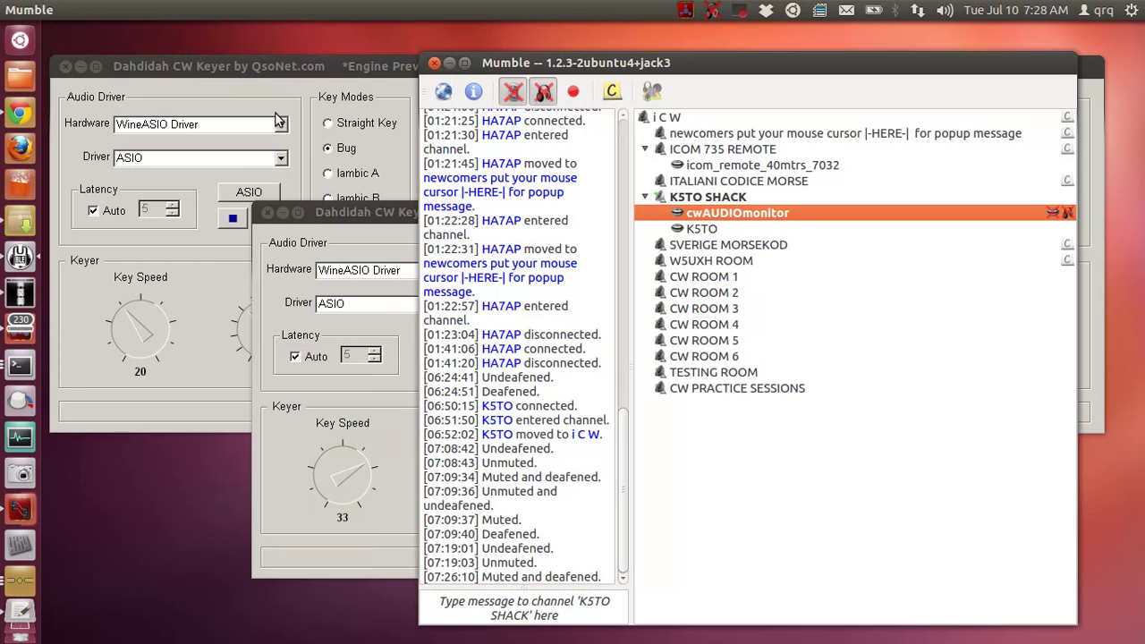
click(448, 62)
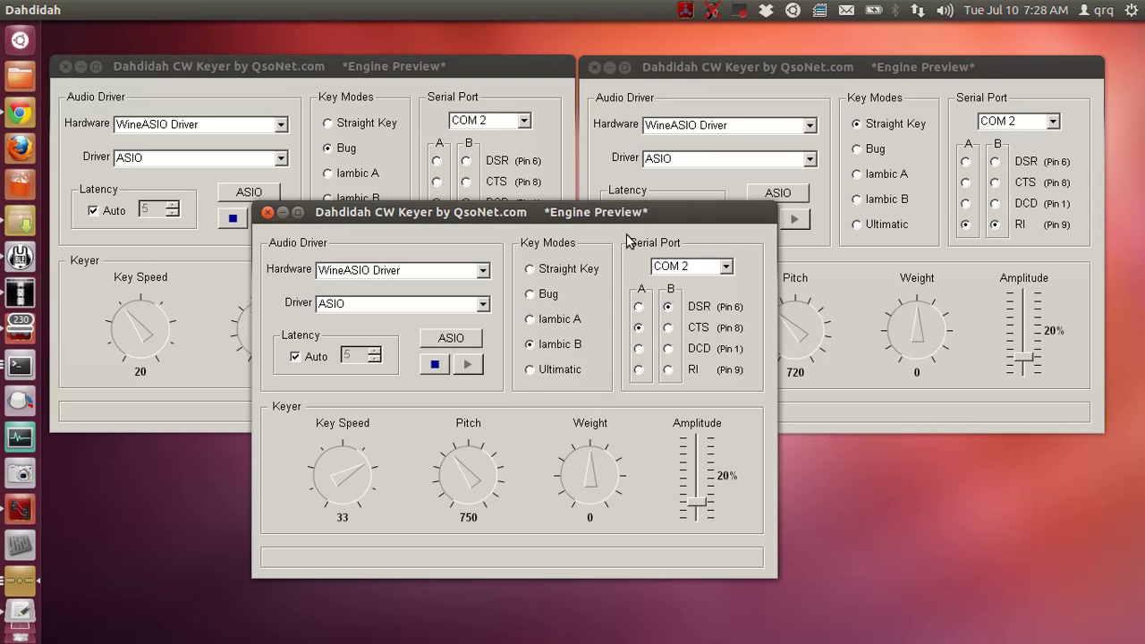
- Examine the key mode and the A and B serial pin assignments of each of the three Dahdidah keyers
click(522, 93)
click(760, 89)
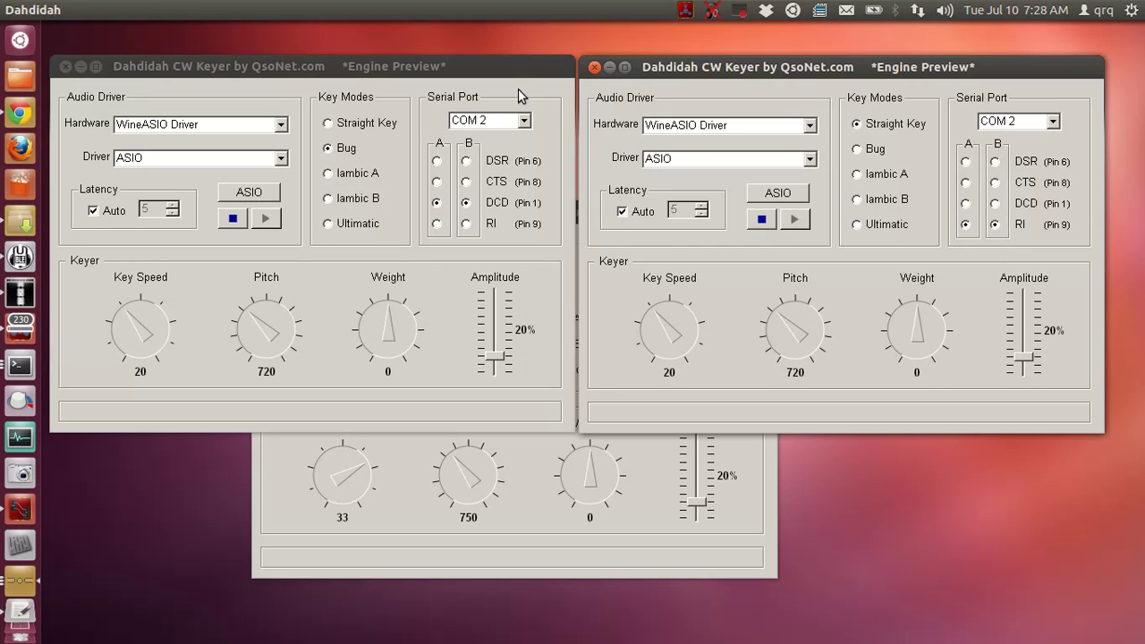
click(493, 86)
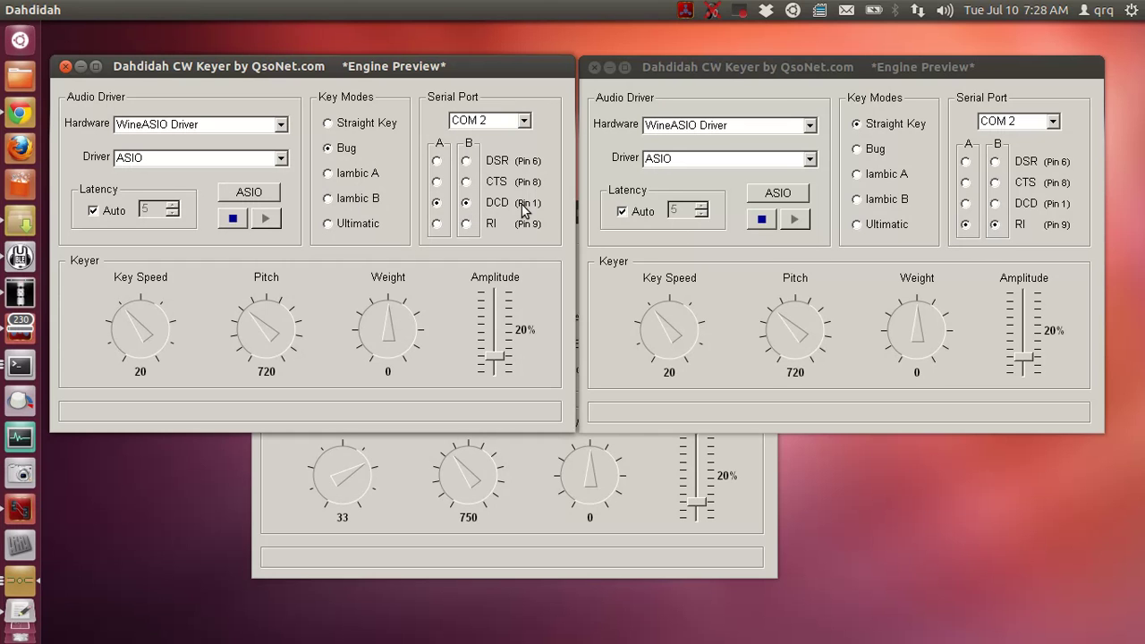
click(438, 204)
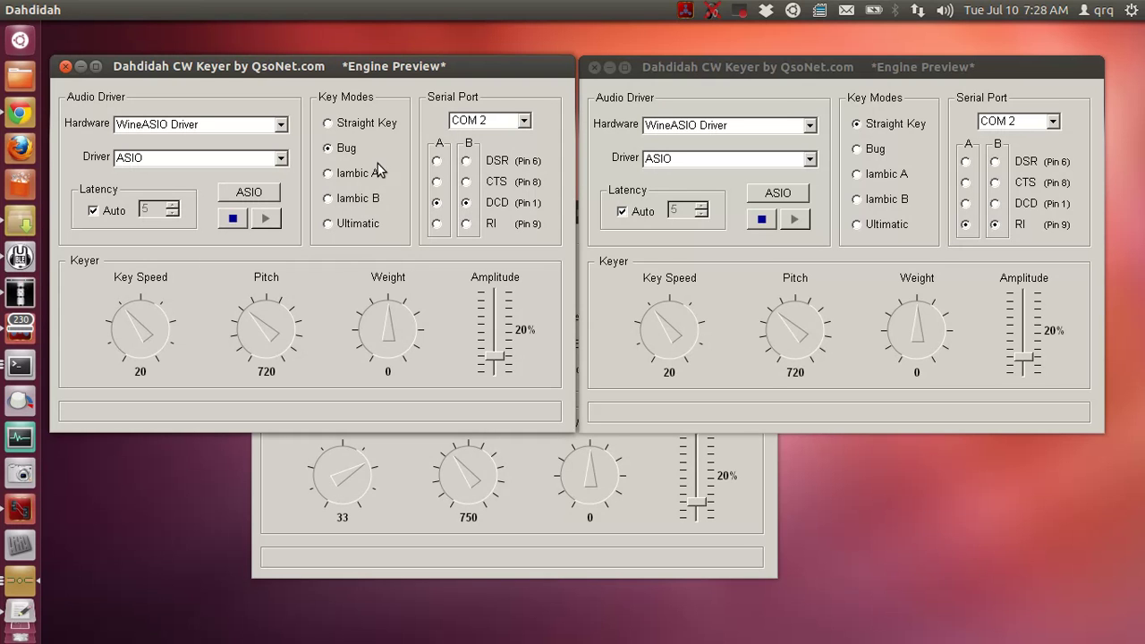
click(466, 204)
click(688, 69)
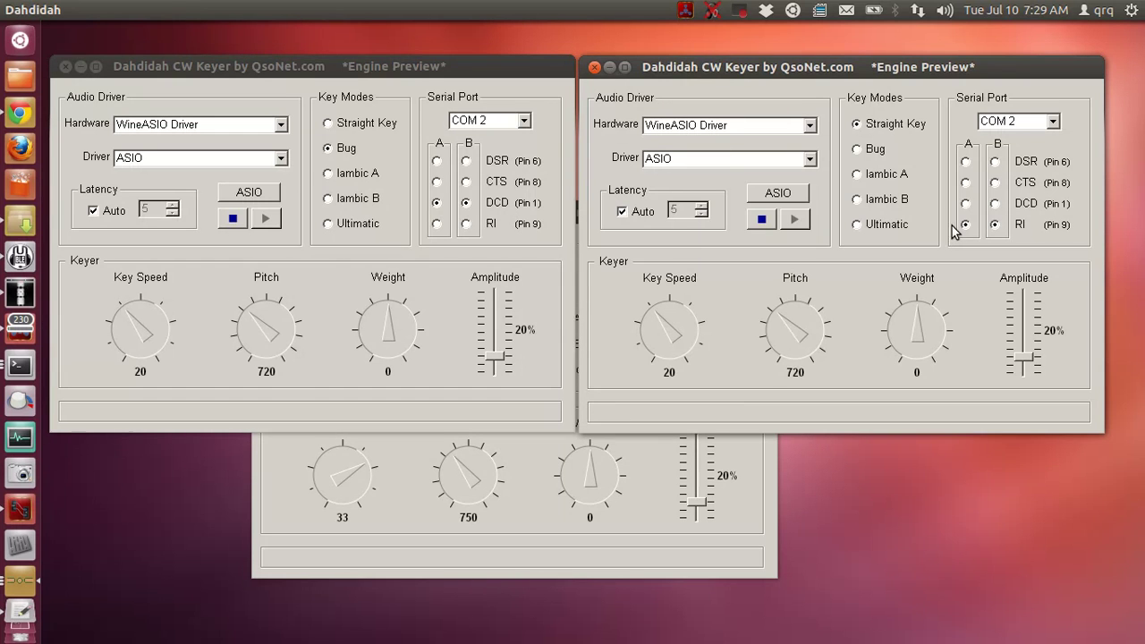
click(677, 490)
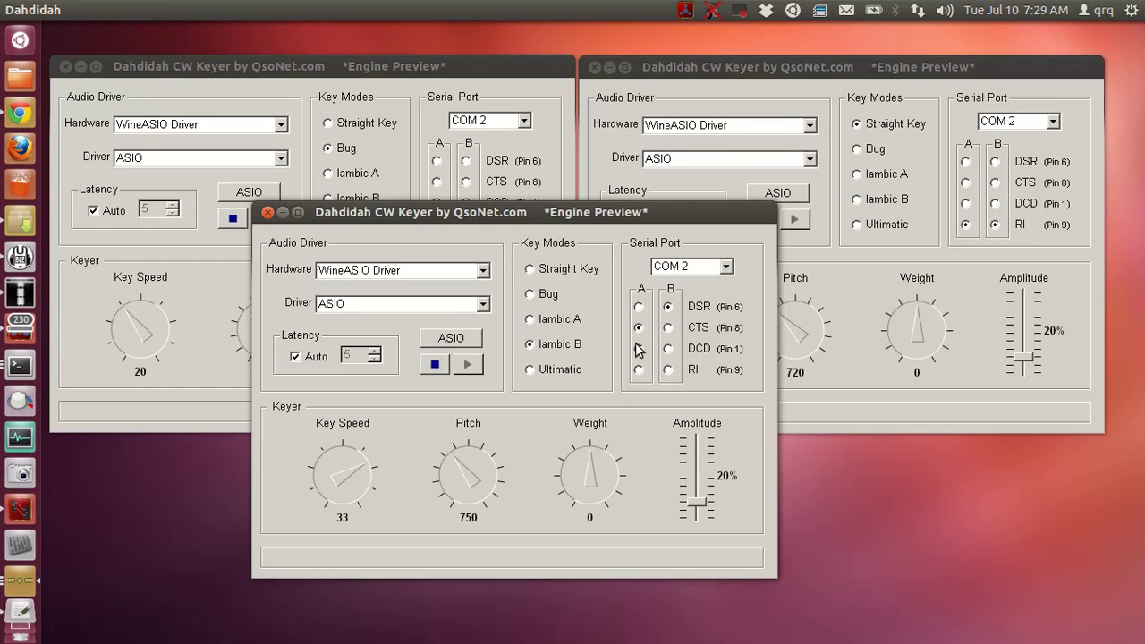
click(669, 309)
- Bring each Dahdidah keyer forward in turn and compare their serial port, key speed and pitch settings
click(713, 98)
click(421, 64)
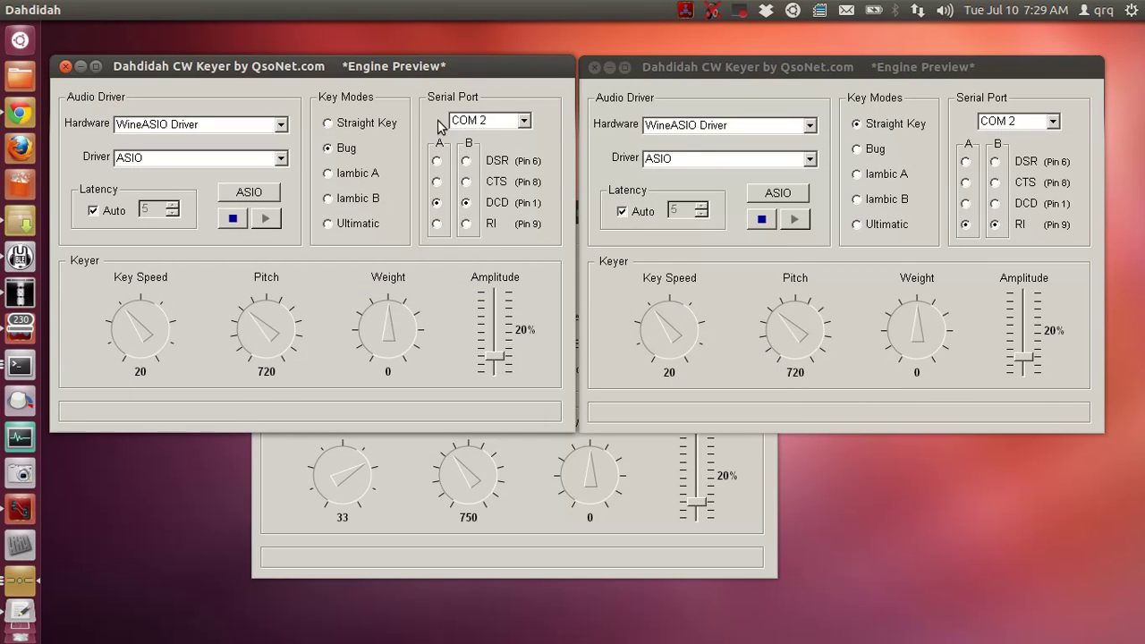
click(527, 507)
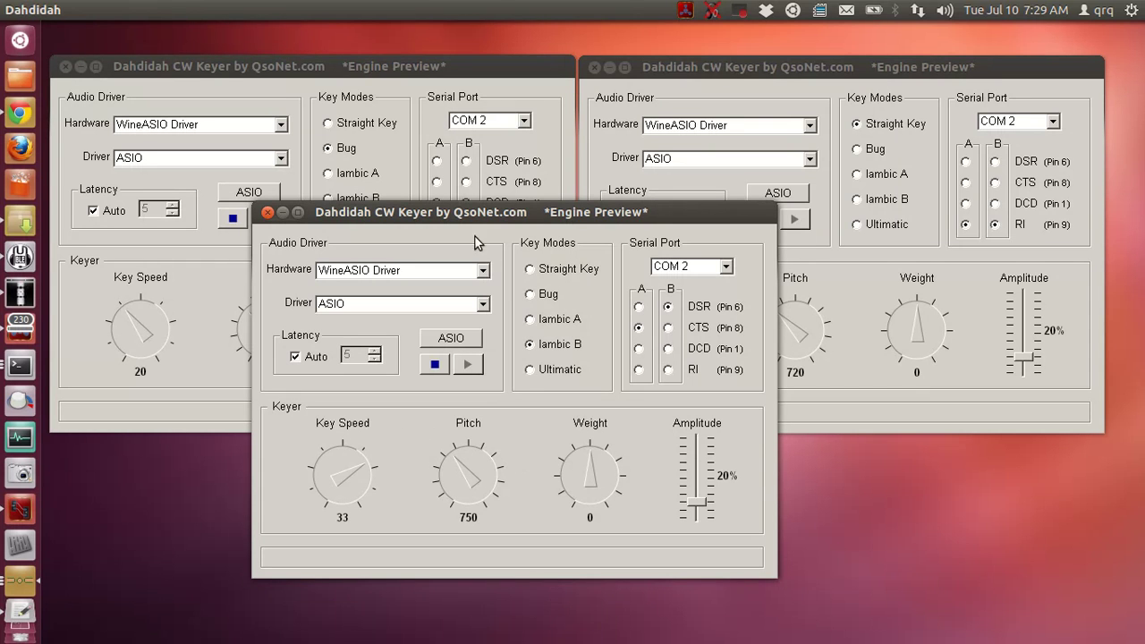
click(758, 65)
click(505, 71)
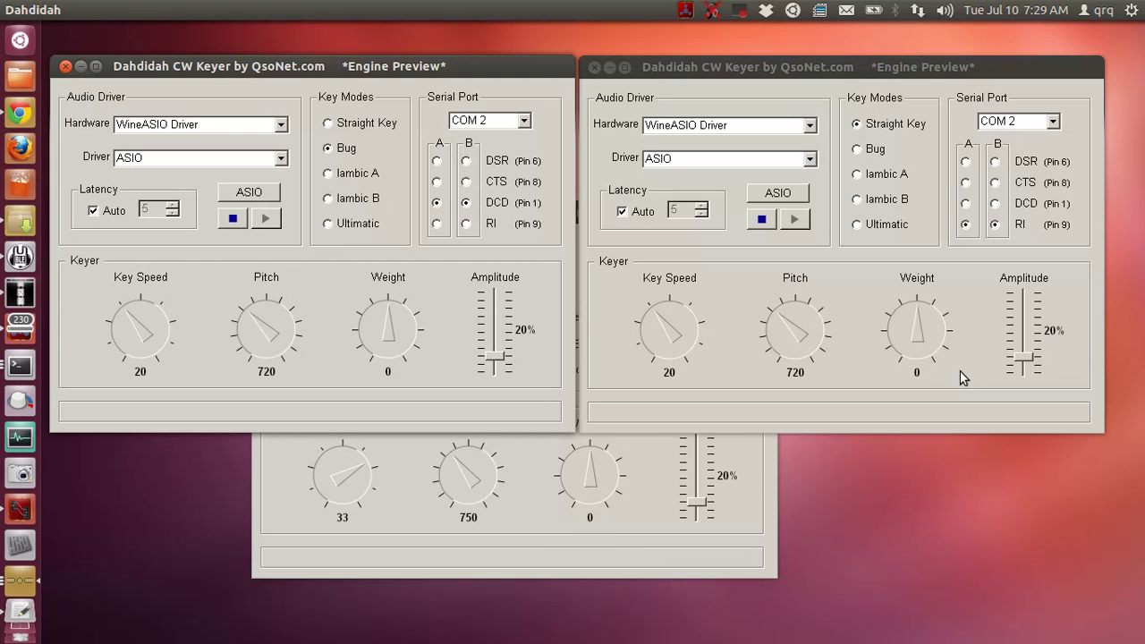
click(647, 514)
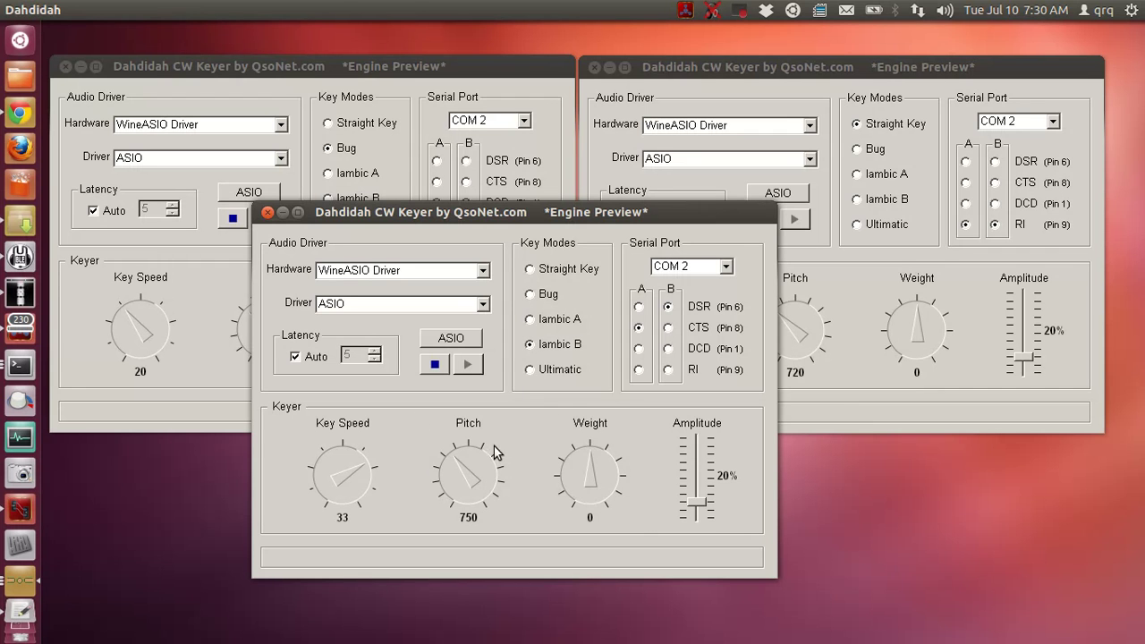
- Bring up Catia, search for zita by description and name in Synaptic Package Manager, and put Synaptic away
click(22, 509)
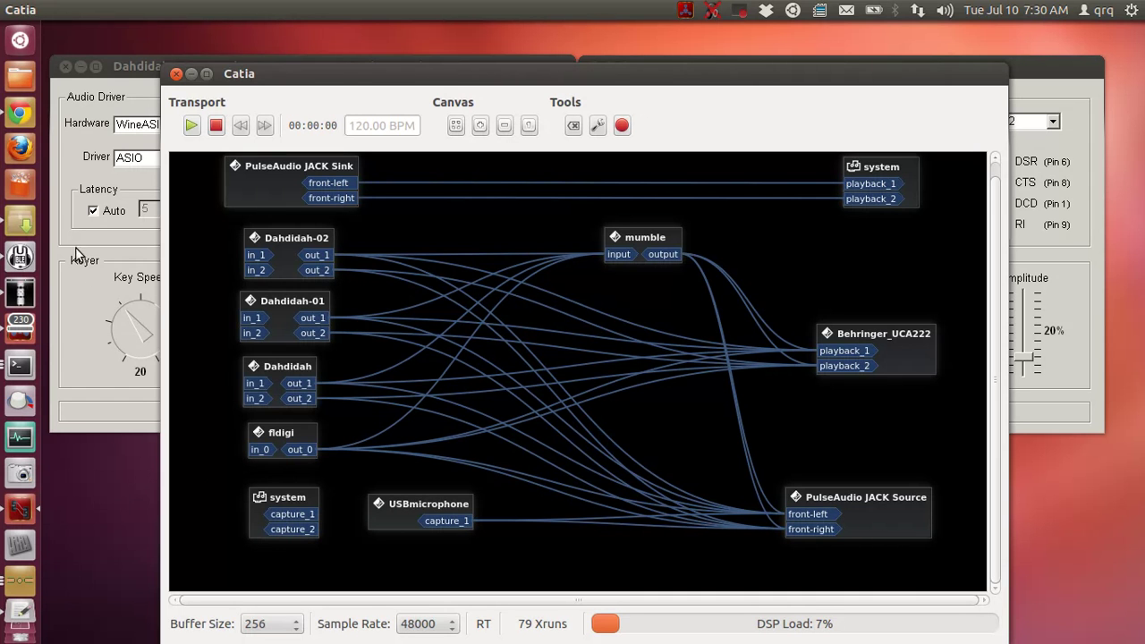
click(20, 222)
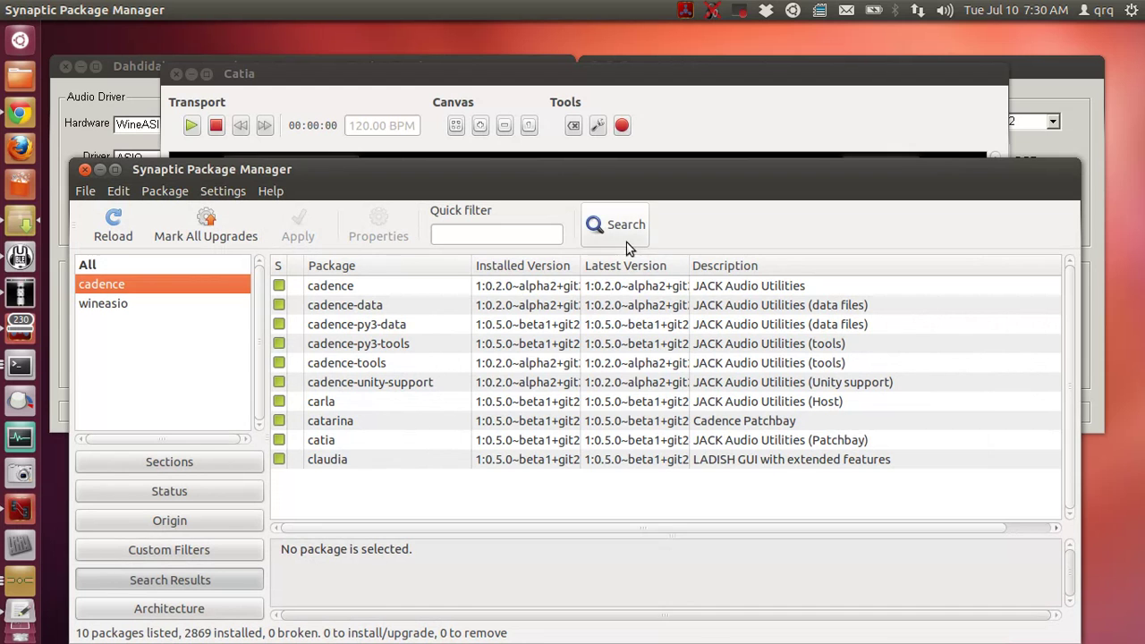
click(628, 242)
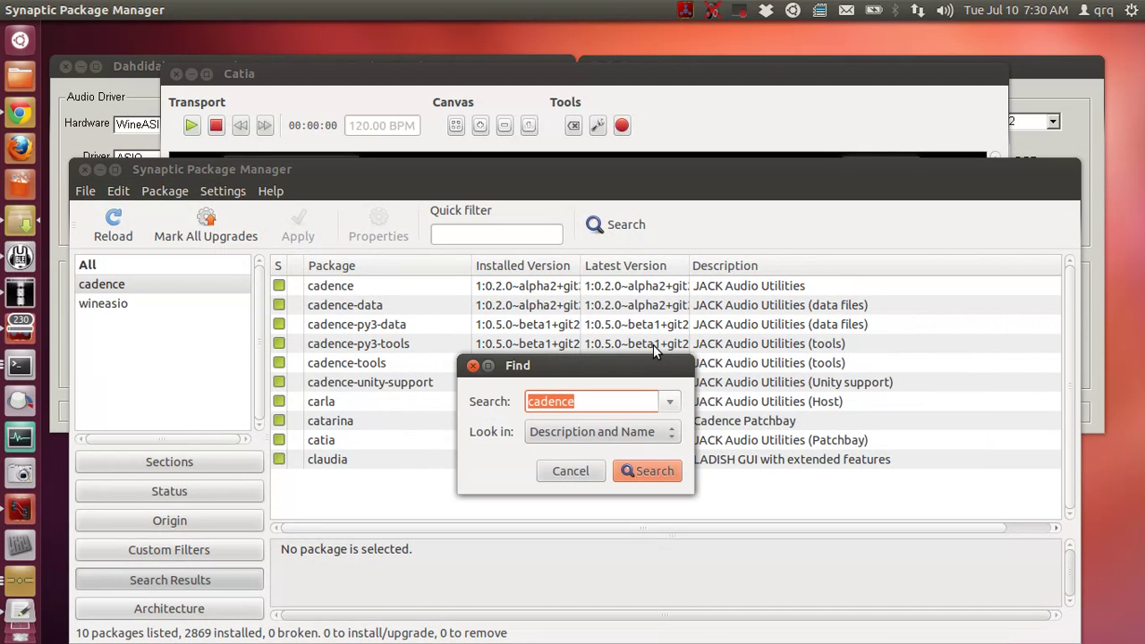
text(zita)
key(Return)
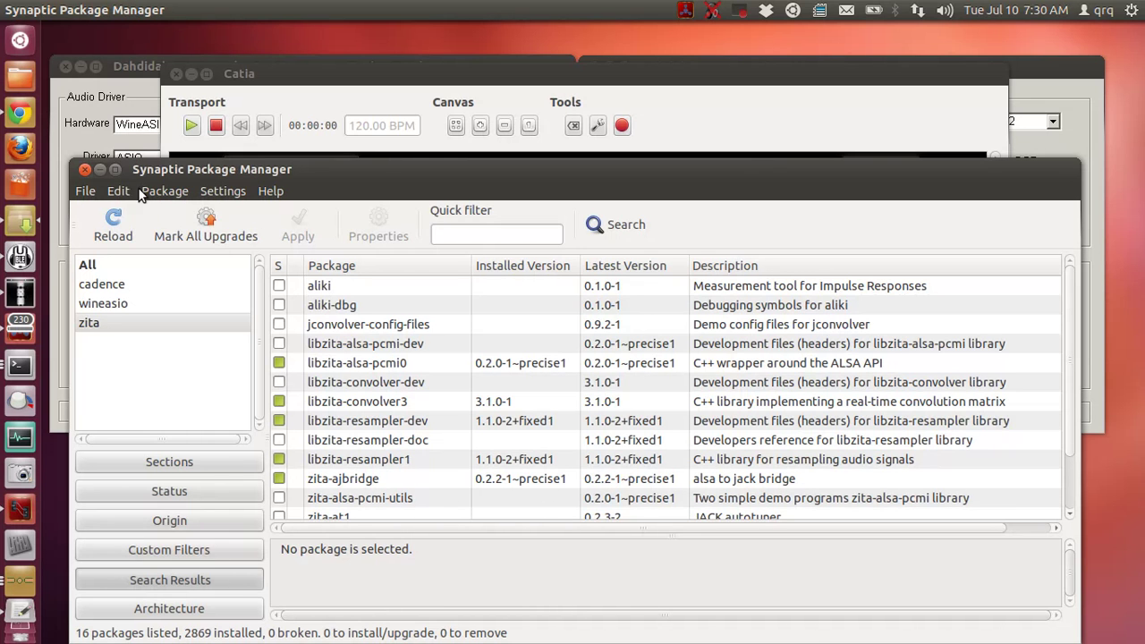
click(101, 171)
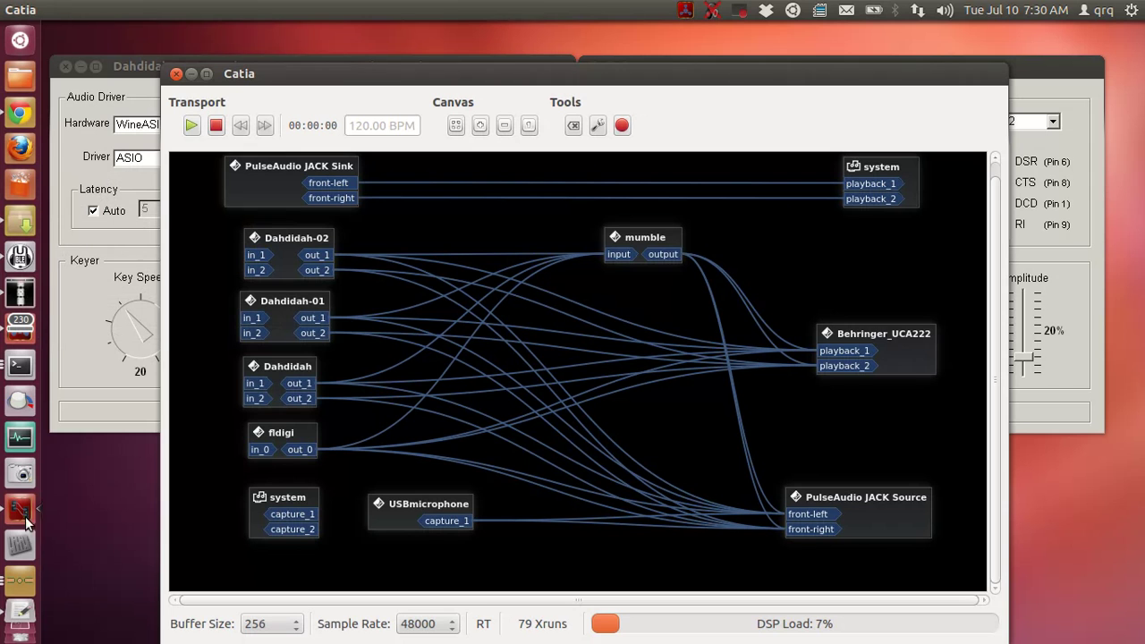
- Switch to Terminal and examine the zita-a2j USBmicrophone and zita-j2a Behringer_UCA222 commands, and locate both devices in Catia
click(25, 371)
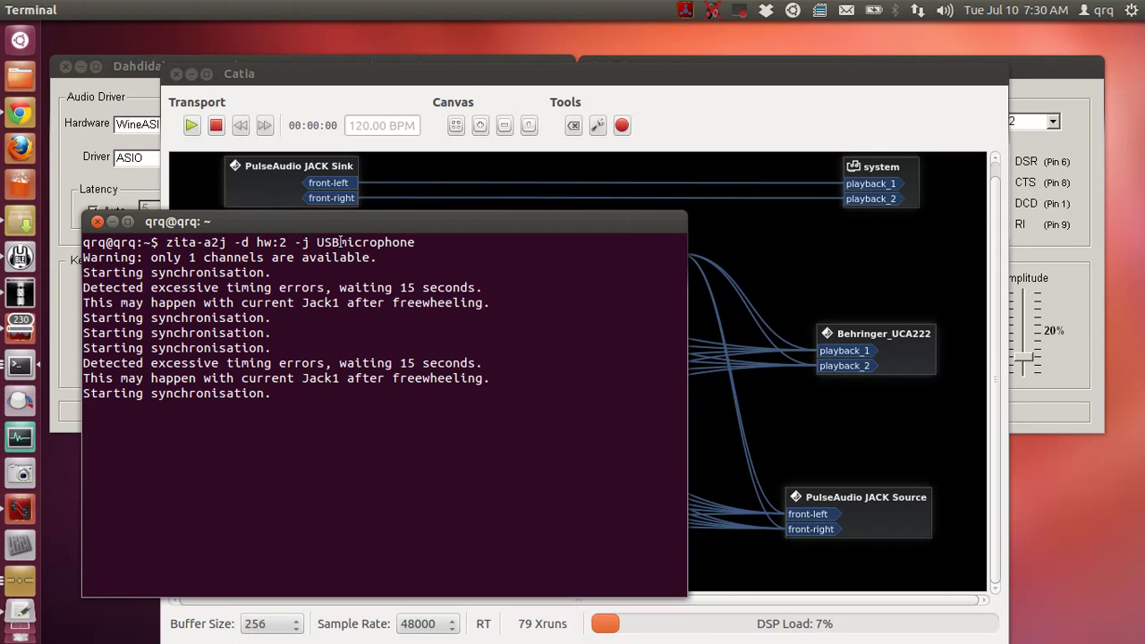
click(114, 223)
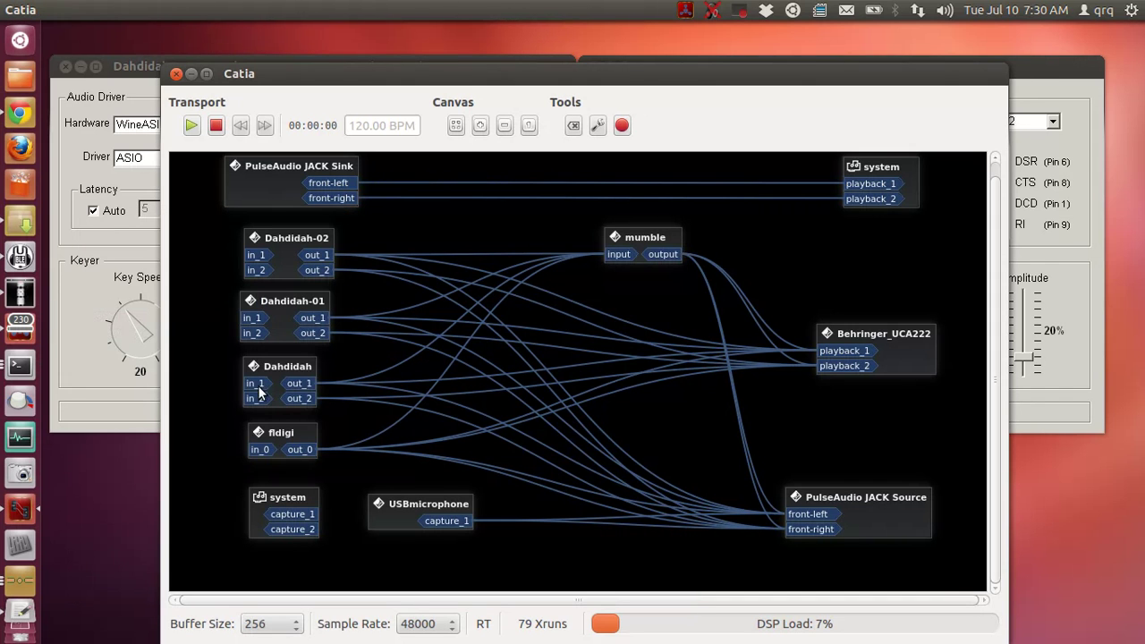
click(25, 367)
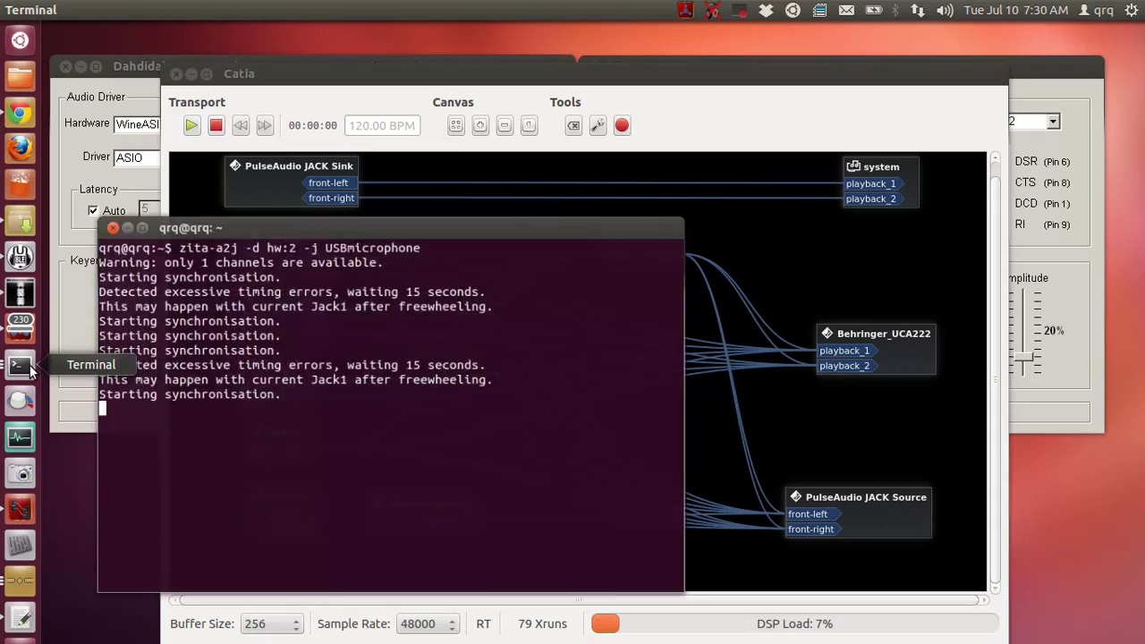
click(25, 367)
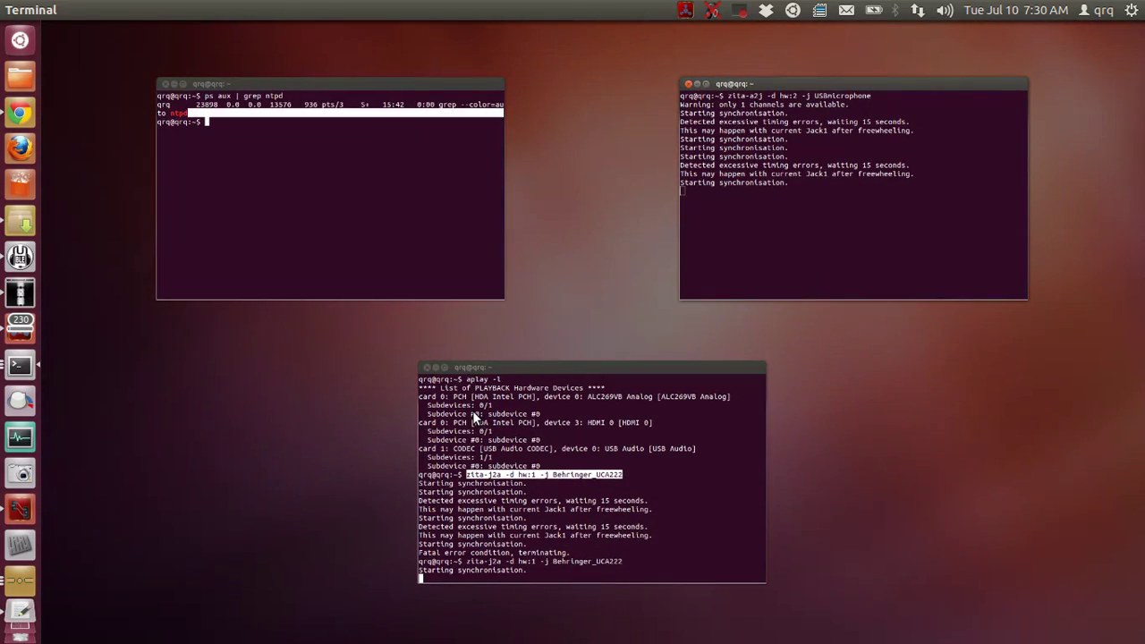
click(445, 367)
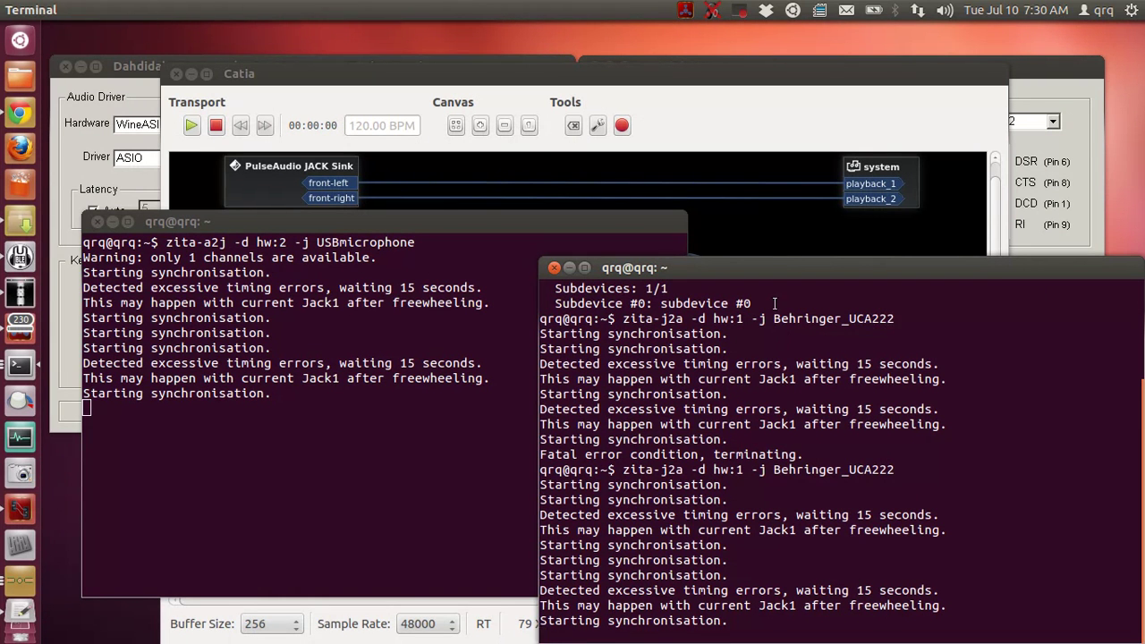
click(571, 268)
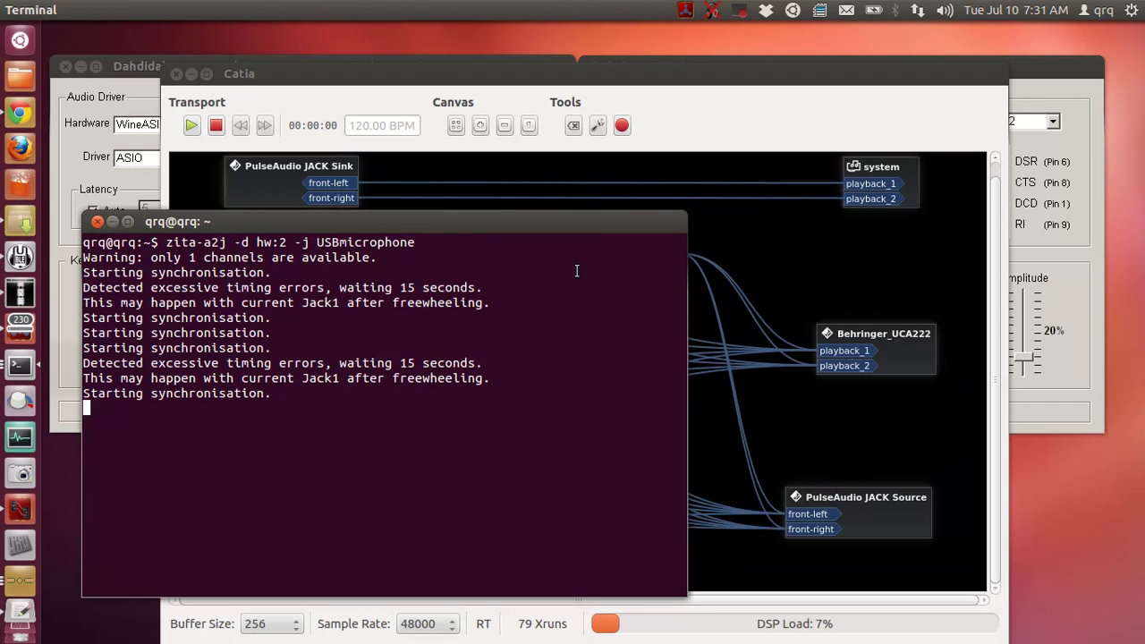
click(112, 221)
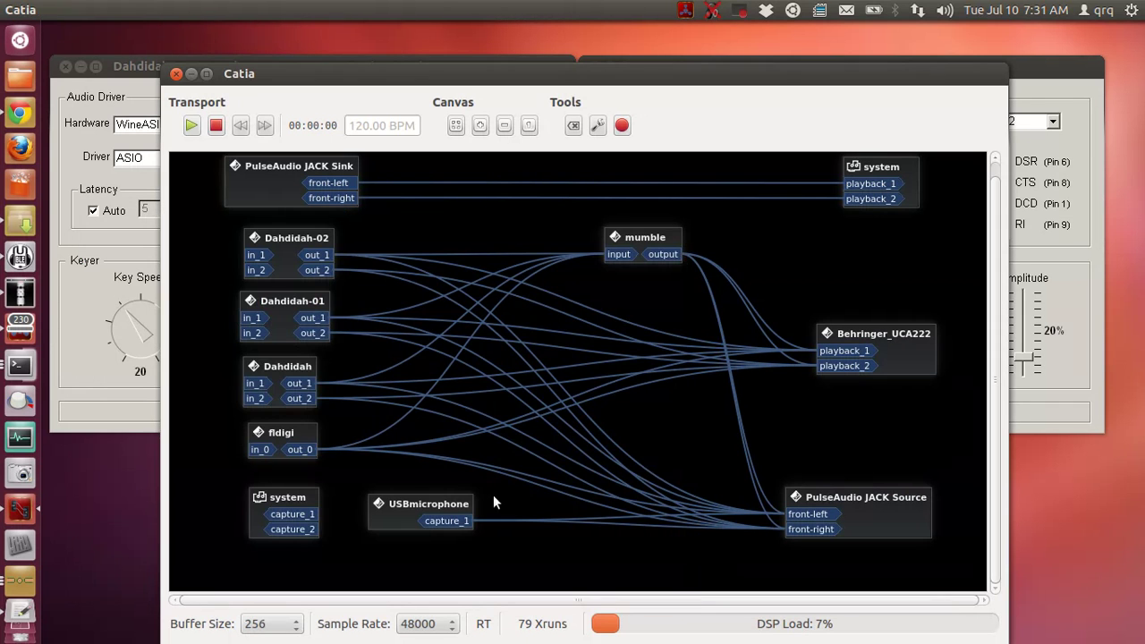
click(446, 507)
click(893, 350)
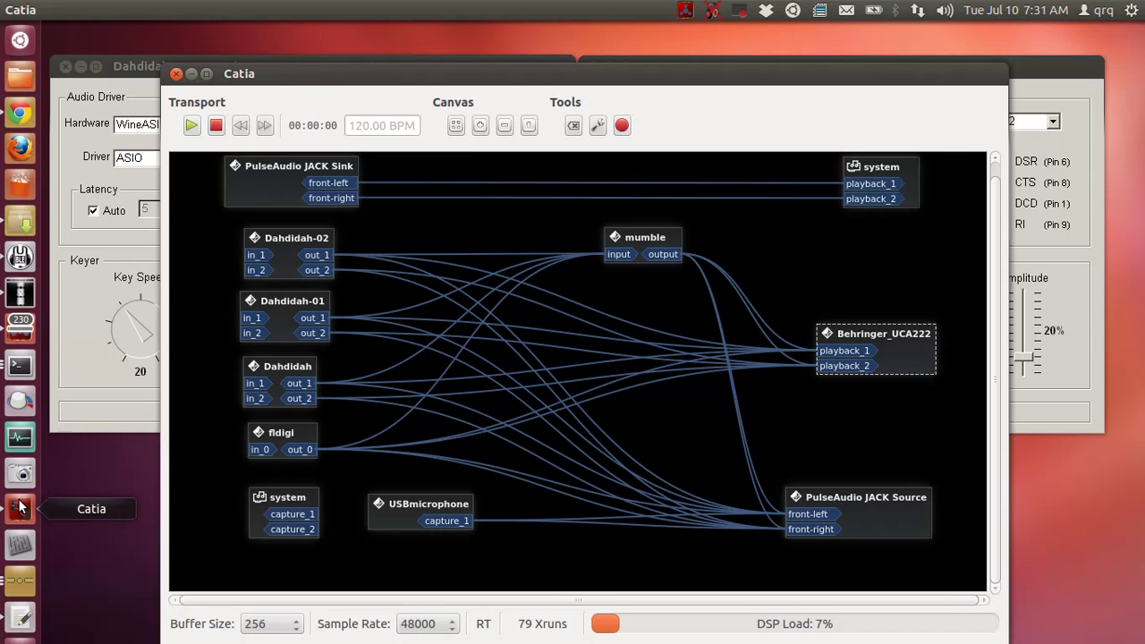
- Switch to Cadence and check the bridge type of the ALSA Audio Bridge, and close the window
click(20, 328)
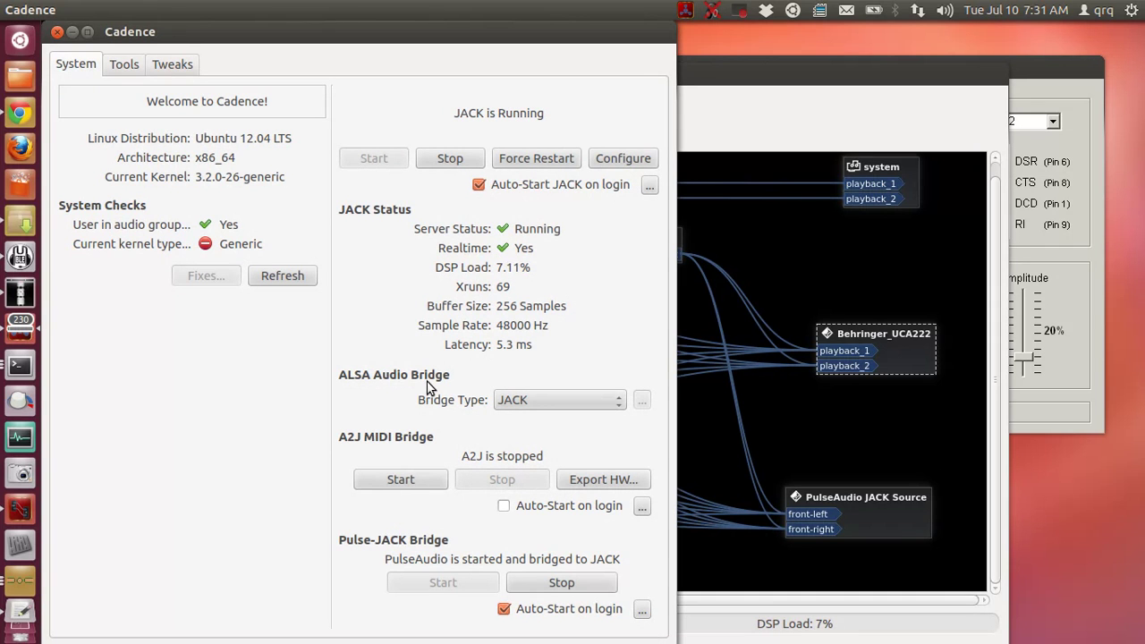
click(527, 401)
click(527, 401)
click(56, 31)
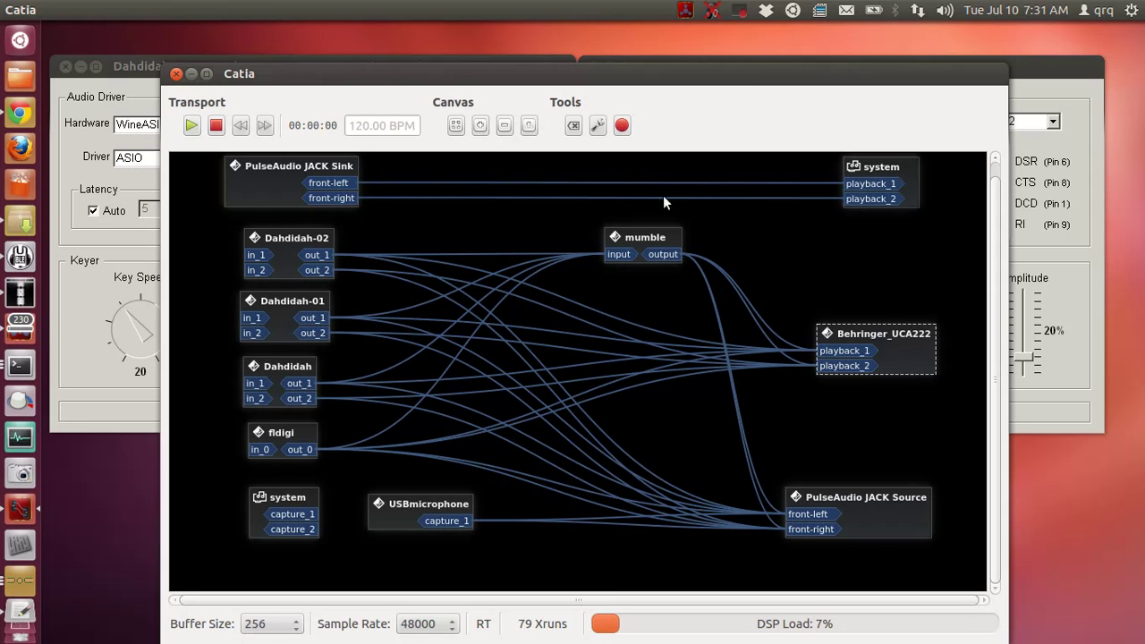
- Connect PulseAudio JACK Sink front-left and front-right to Behringer_UCA222 playback_1 and playback_2 in Catia, and minimize the patchbay
drag(334, 183, 828, 350)
drag(344, 197, 841, 365)
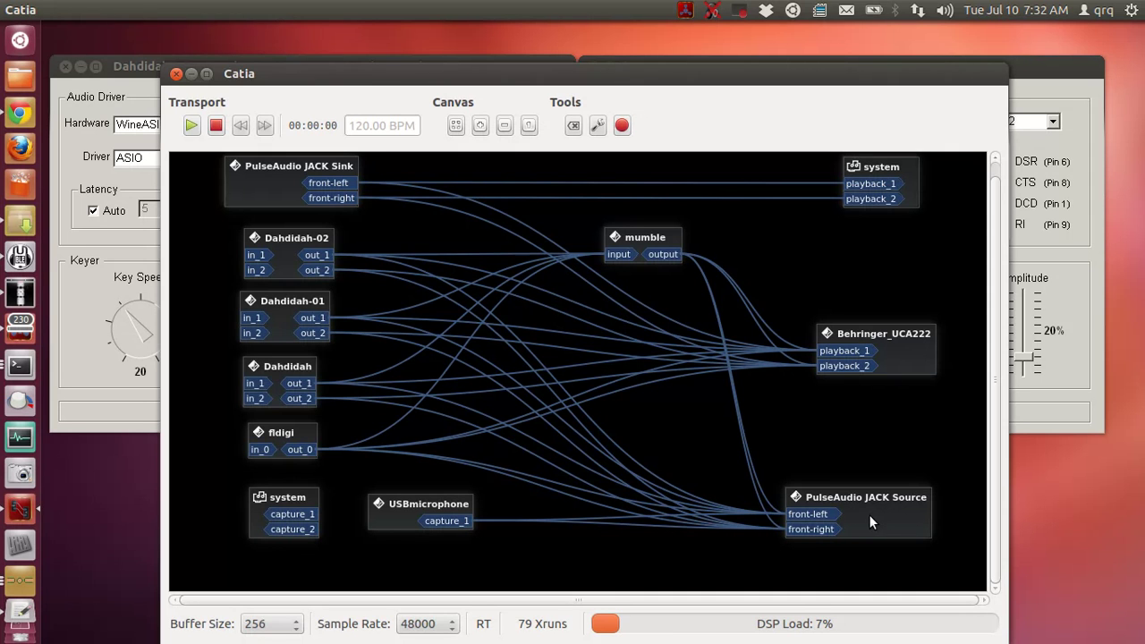
click(190, 78)
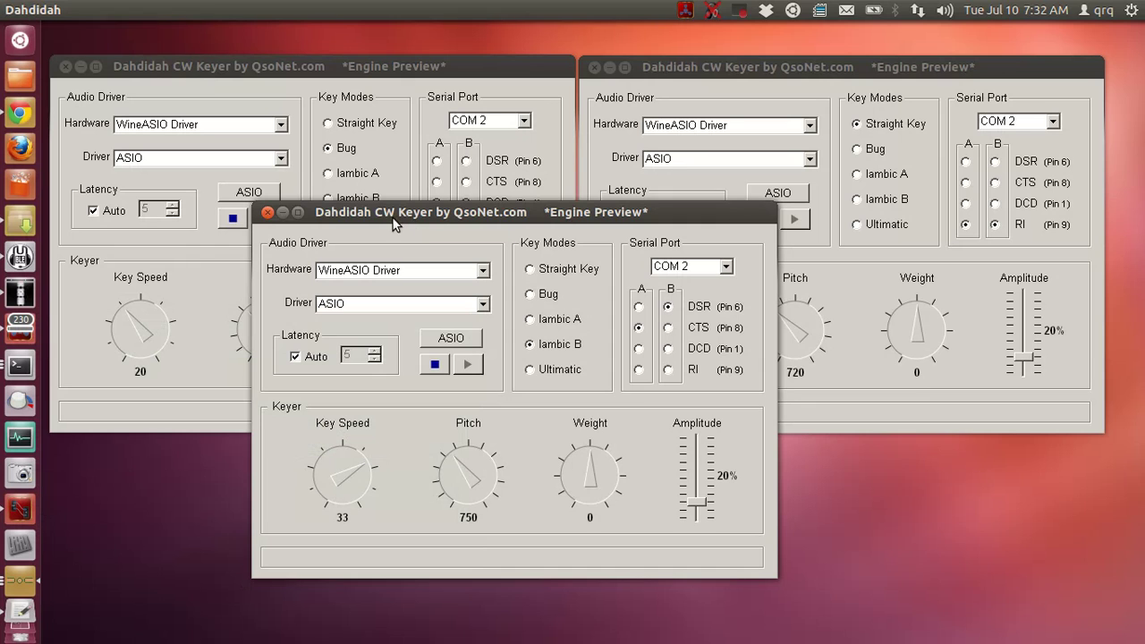